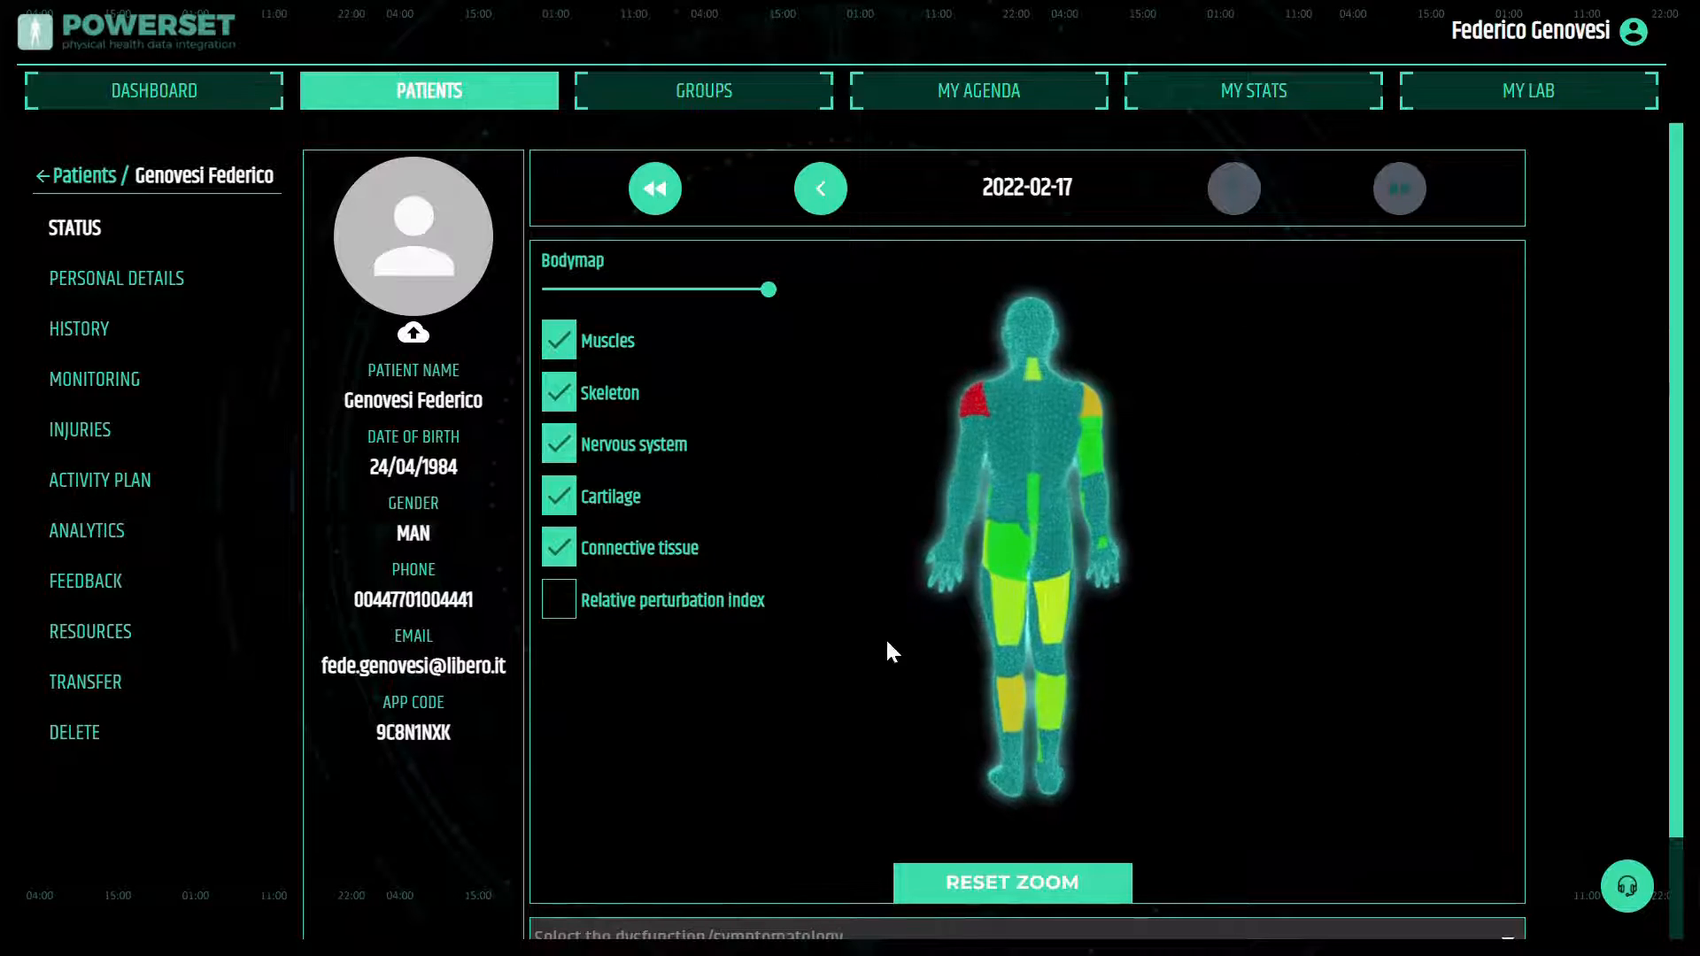
# Step: Step the patient's body map back through the earlier records to 2022-02-07
pyautogui.click(821, 189)
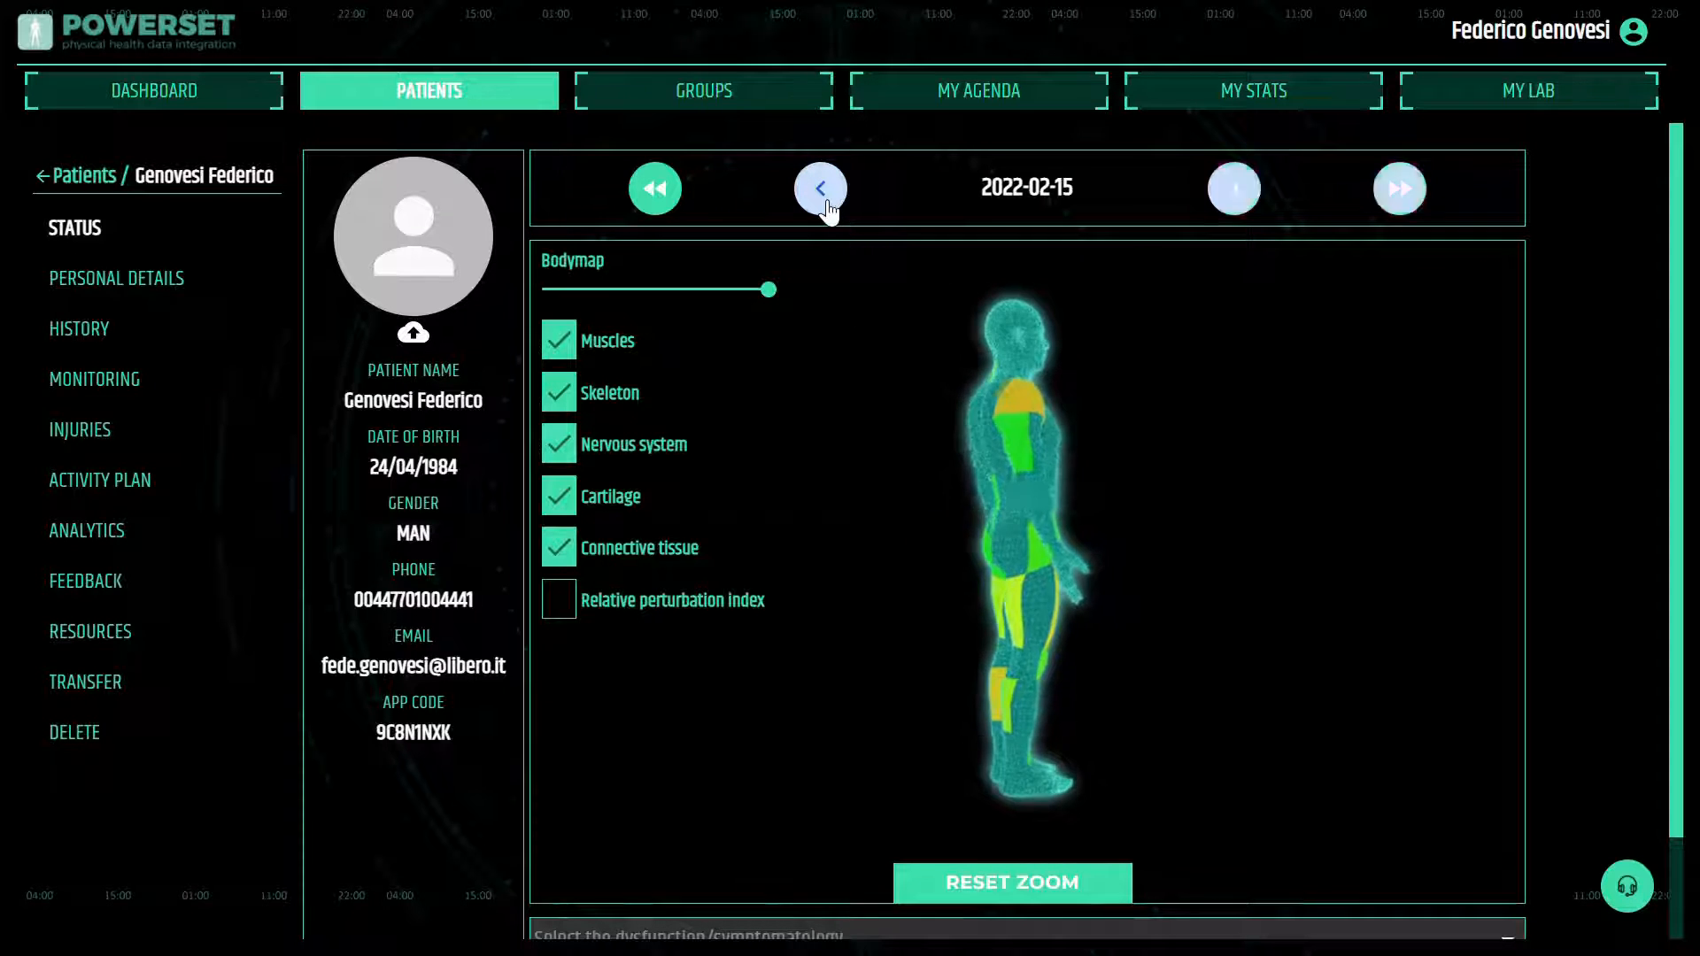
pyautogui.click(821, 188)
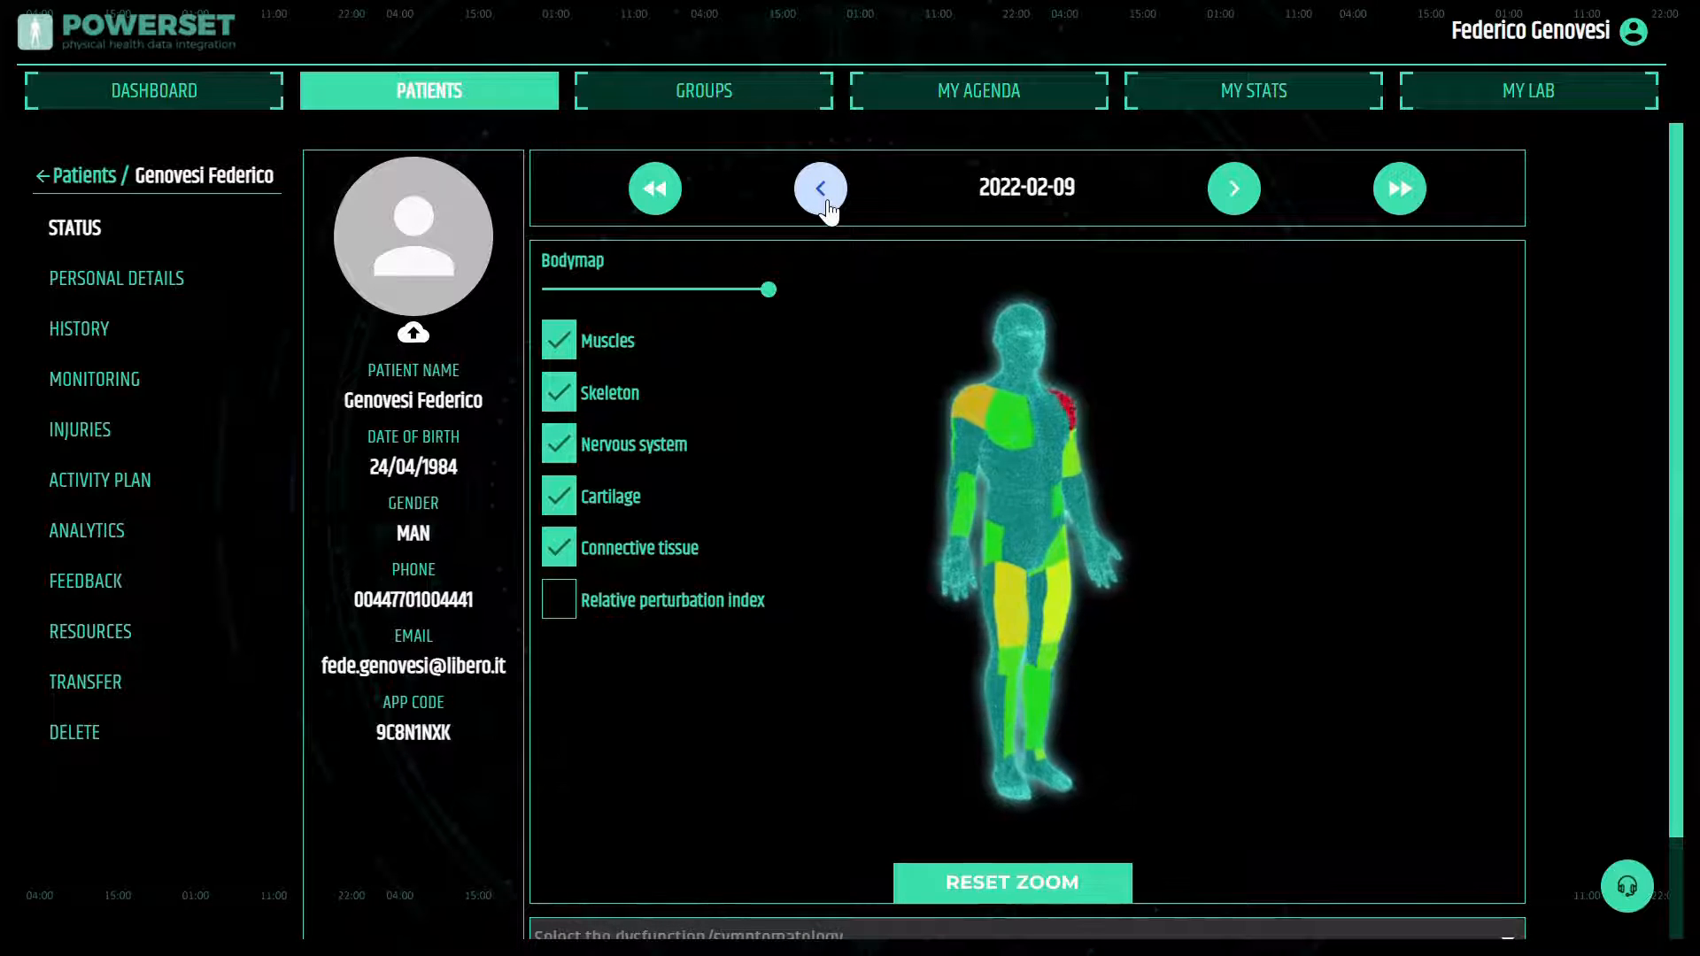
pyautogui.click(826, 202)
pyautogui.click(824, 199)
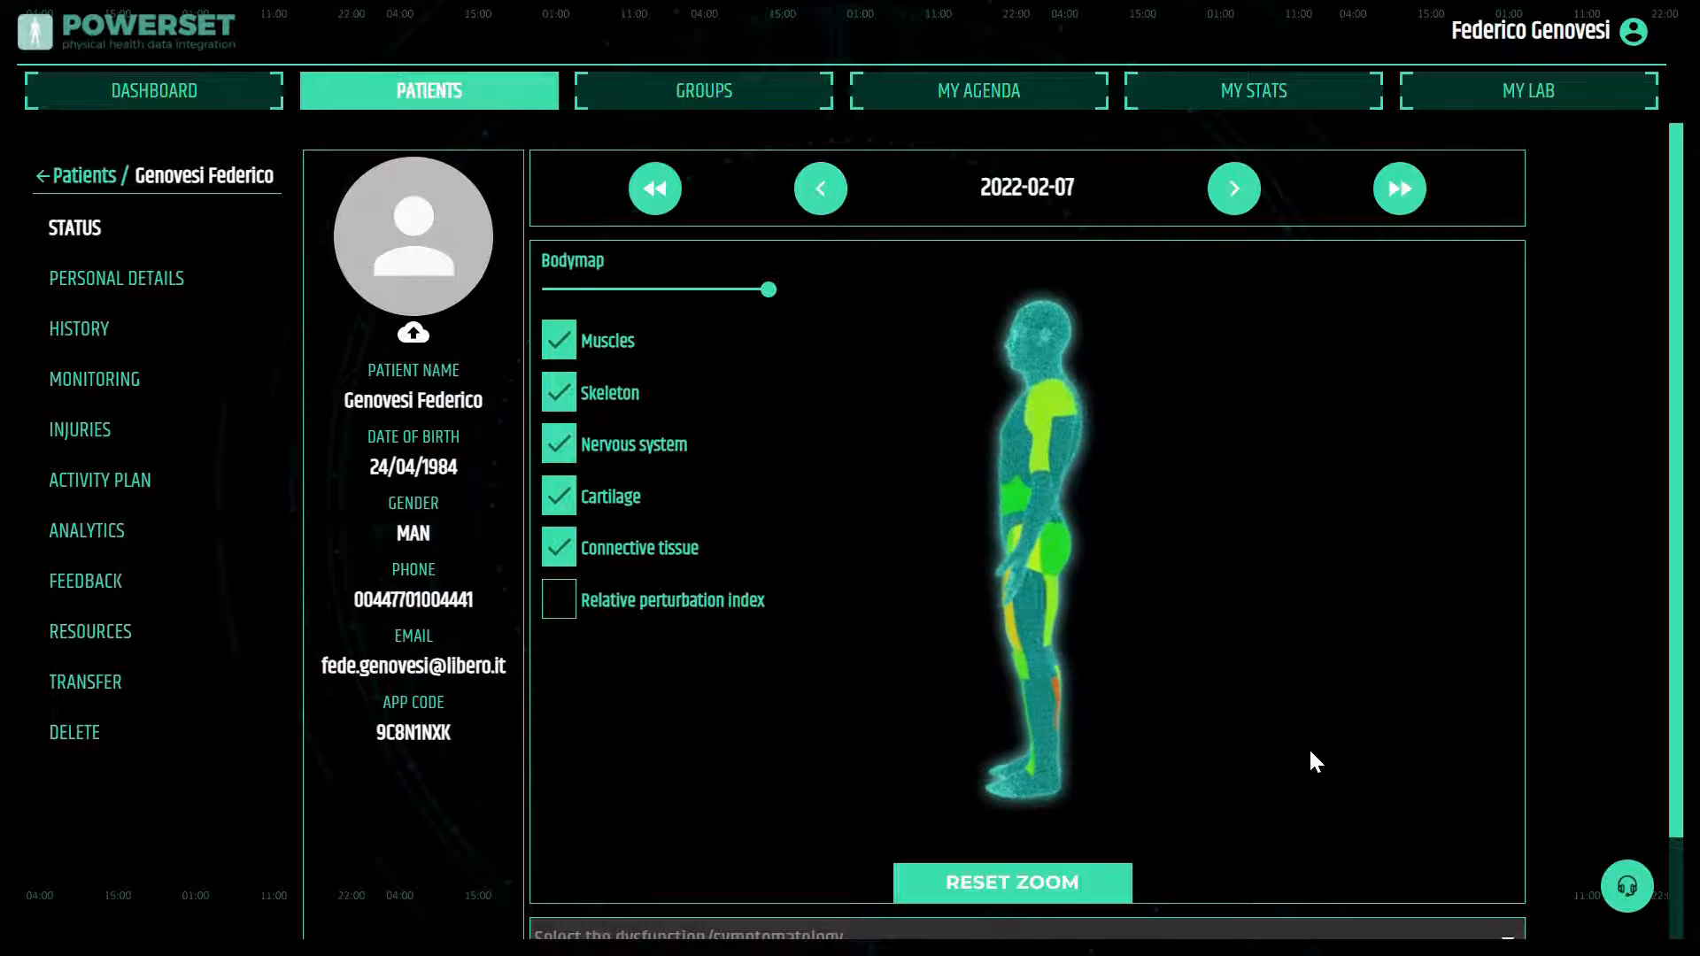
# Step: Browse the complete list of dysfunctions and symptoms available for filtering the body map, and close it without choosing one
pyautogui.scroll(-1, 1311, 754)
pyautogui.scroll(-1, 1310, 754)
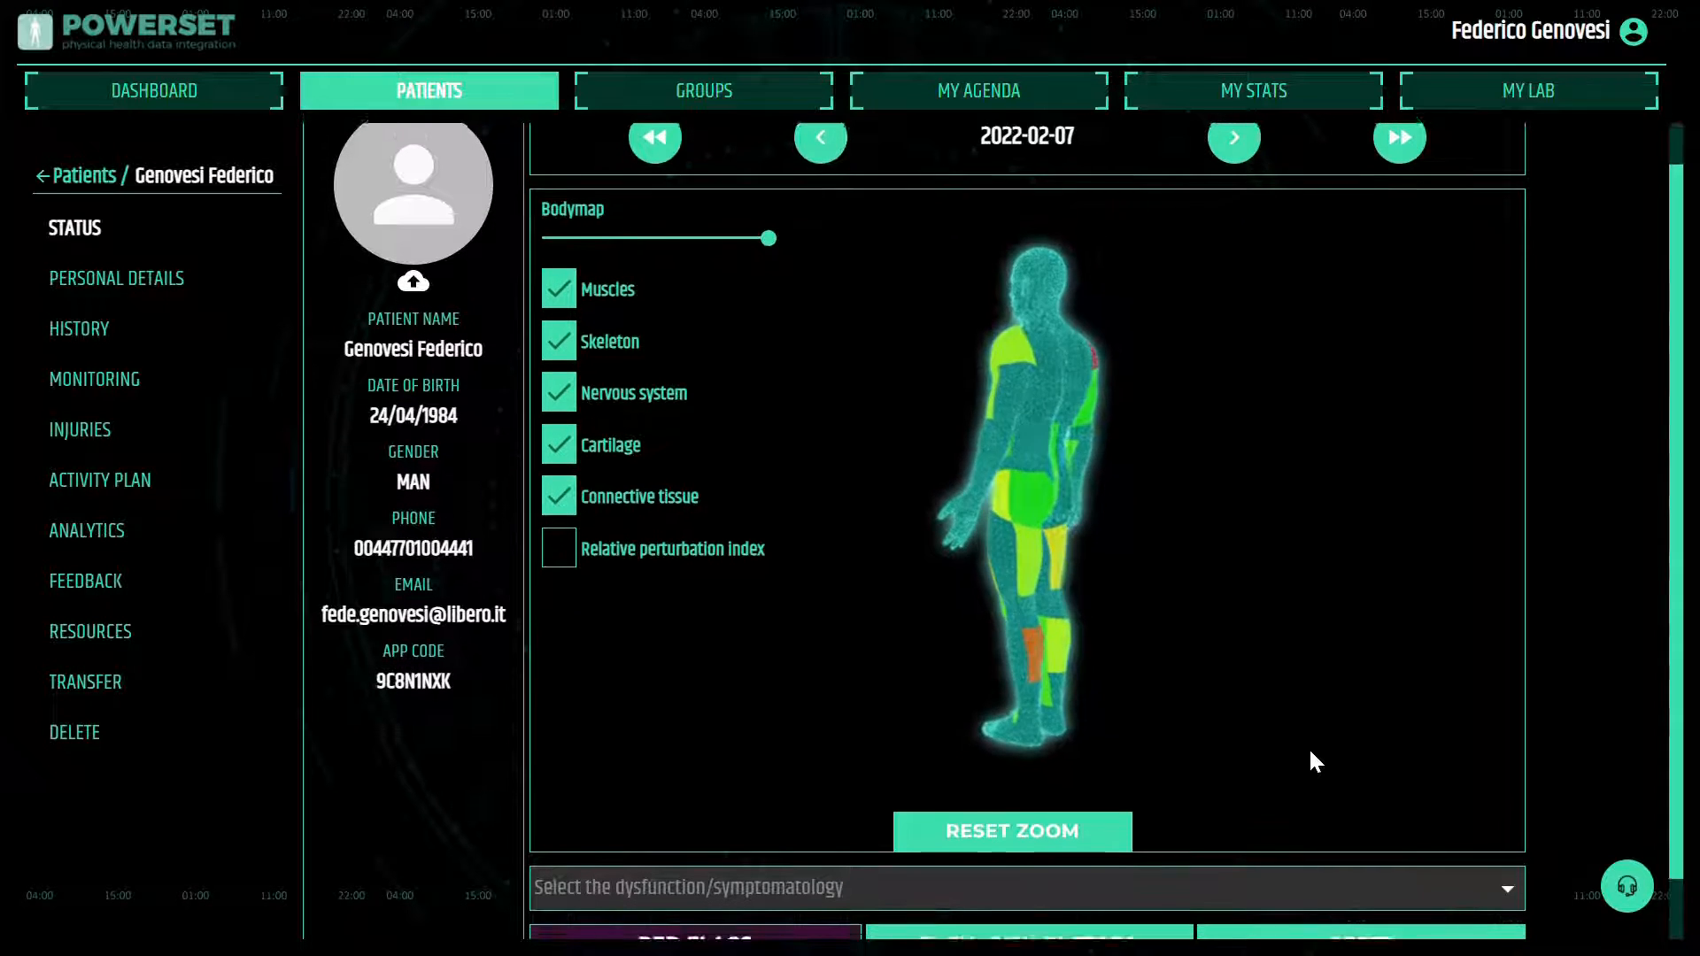
pyautogui.click(670, 868)
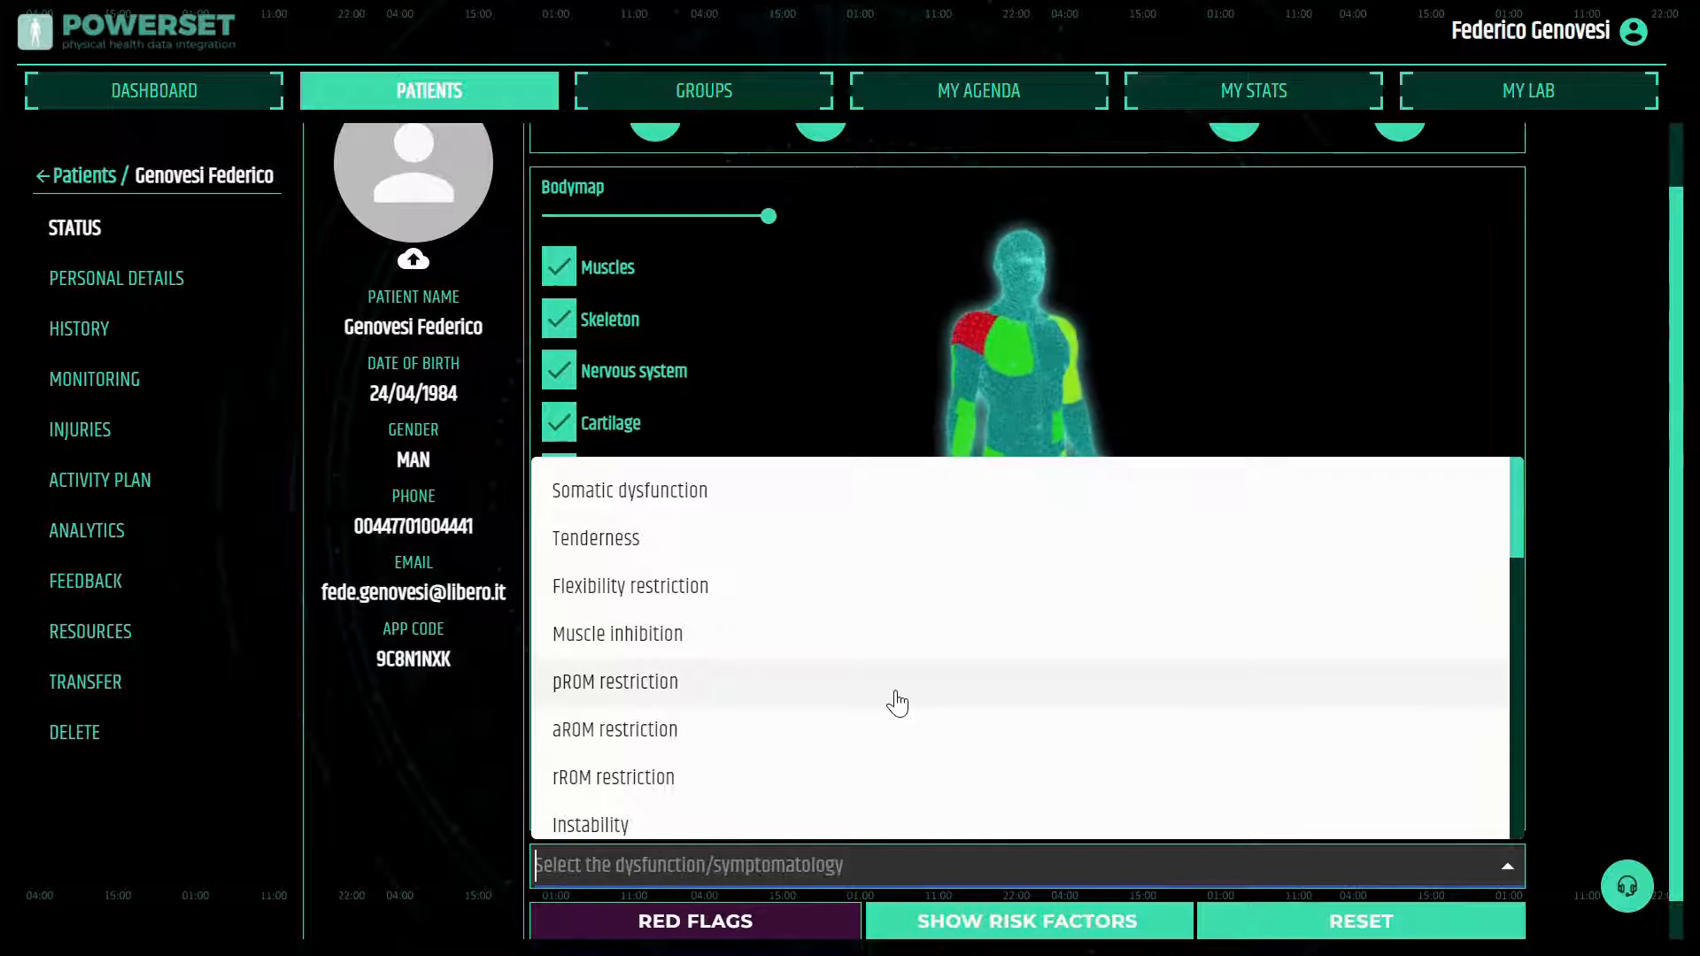
pyautogui.scroll(-10, 899, 703)
pyautogui.scroll(-3, 897, 702)
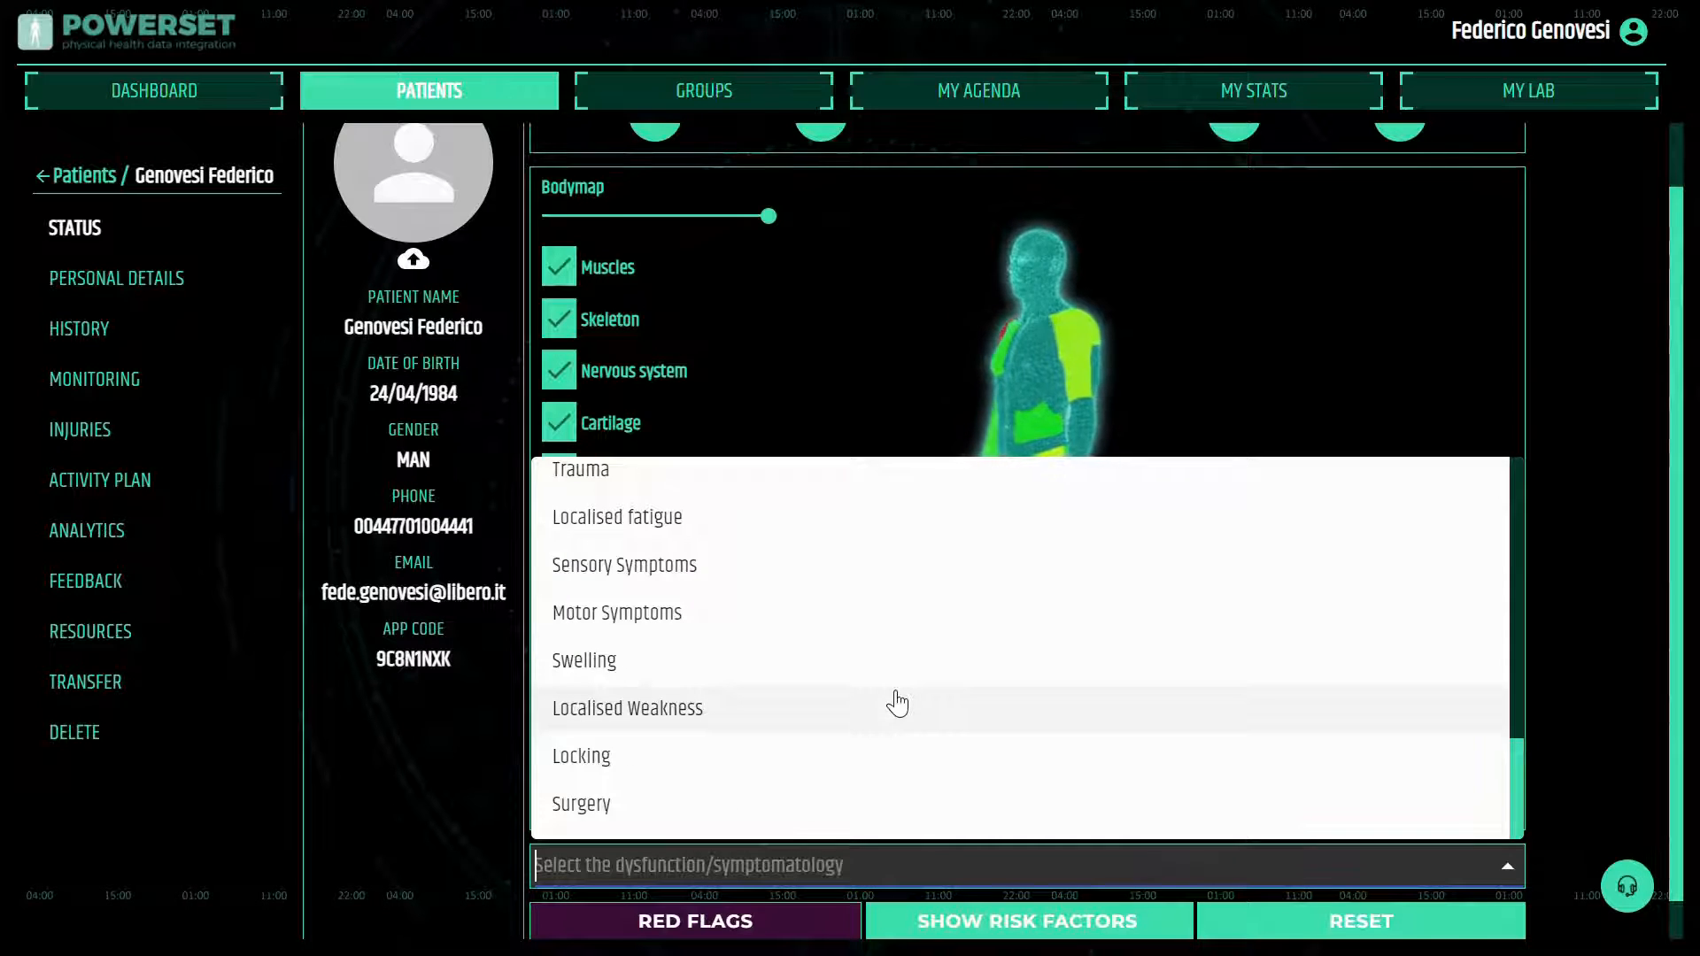
pyautogui.scroll(12, 898, 702)
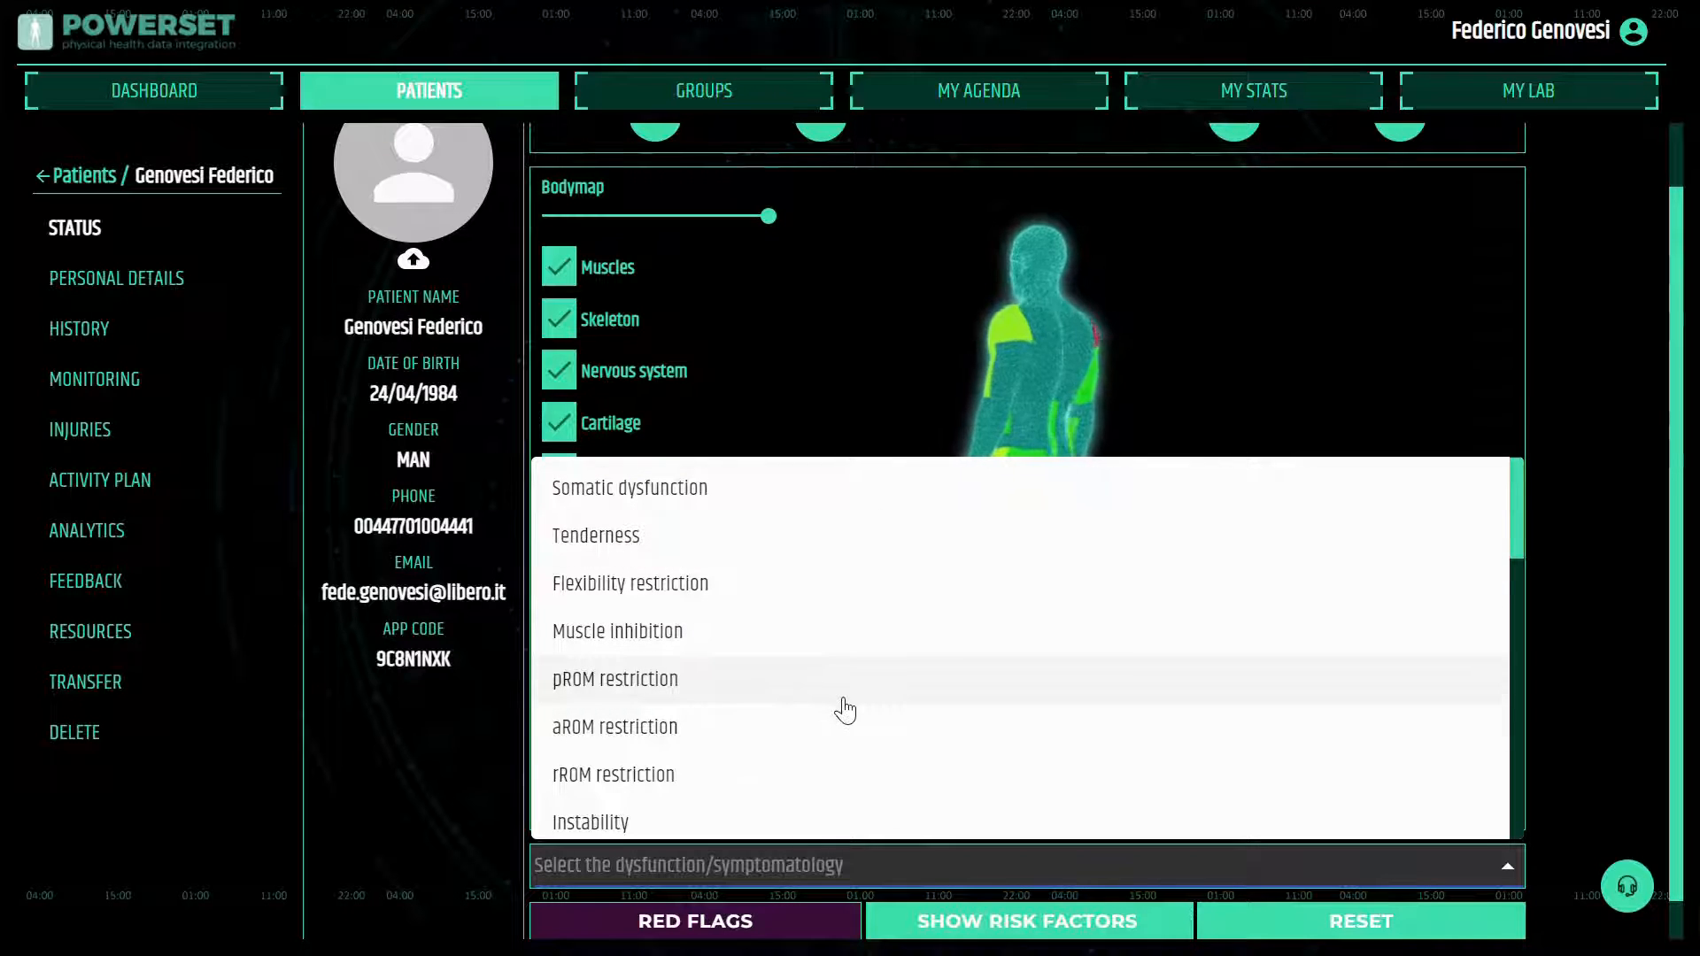
pyautogui.scroll(-1, 841, 711)
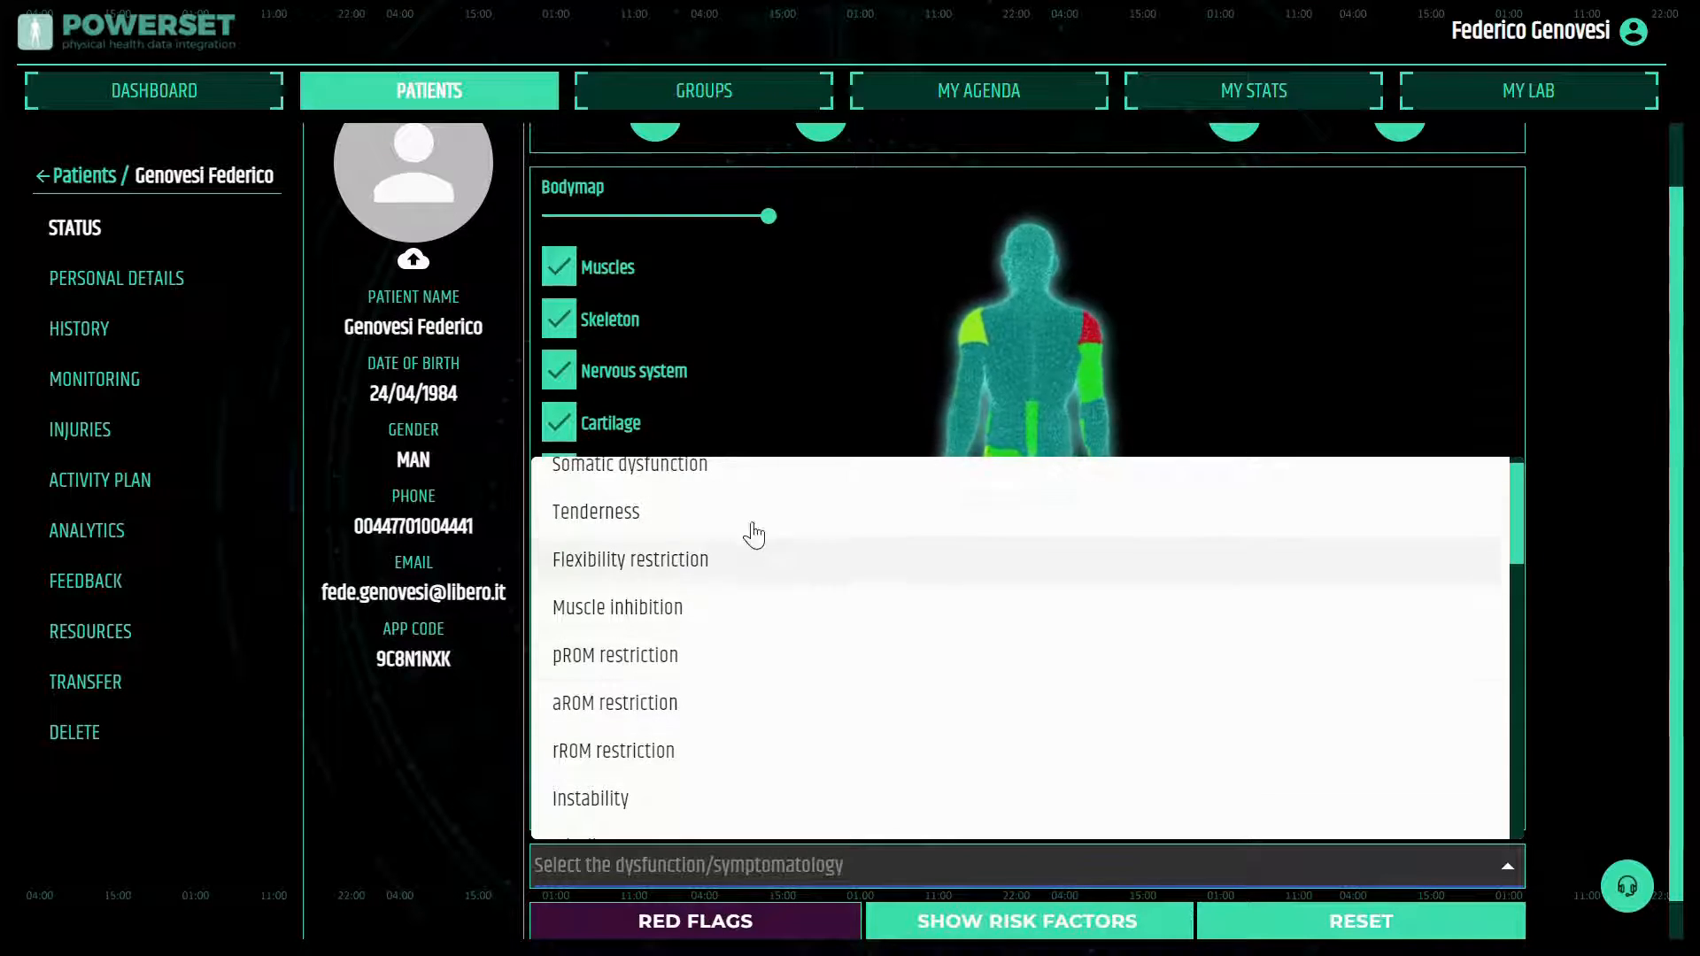
pyautogui.scroll(-8, 819, 742)
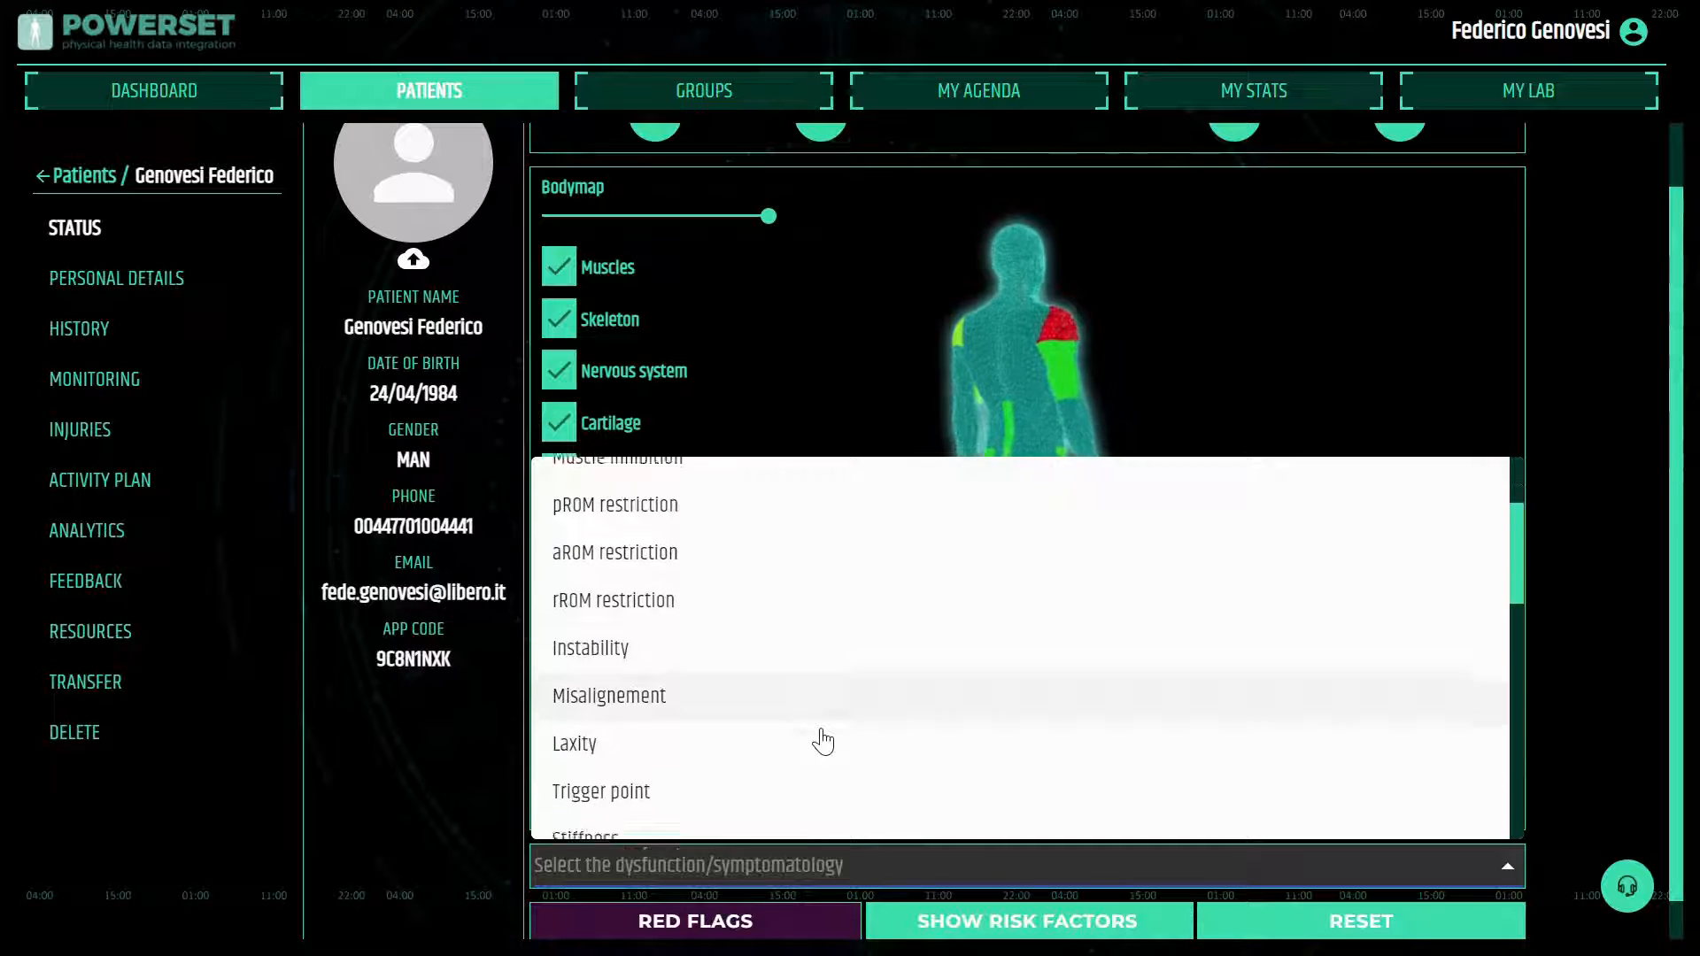
pyautogui.scroll(-4, 819, 742)
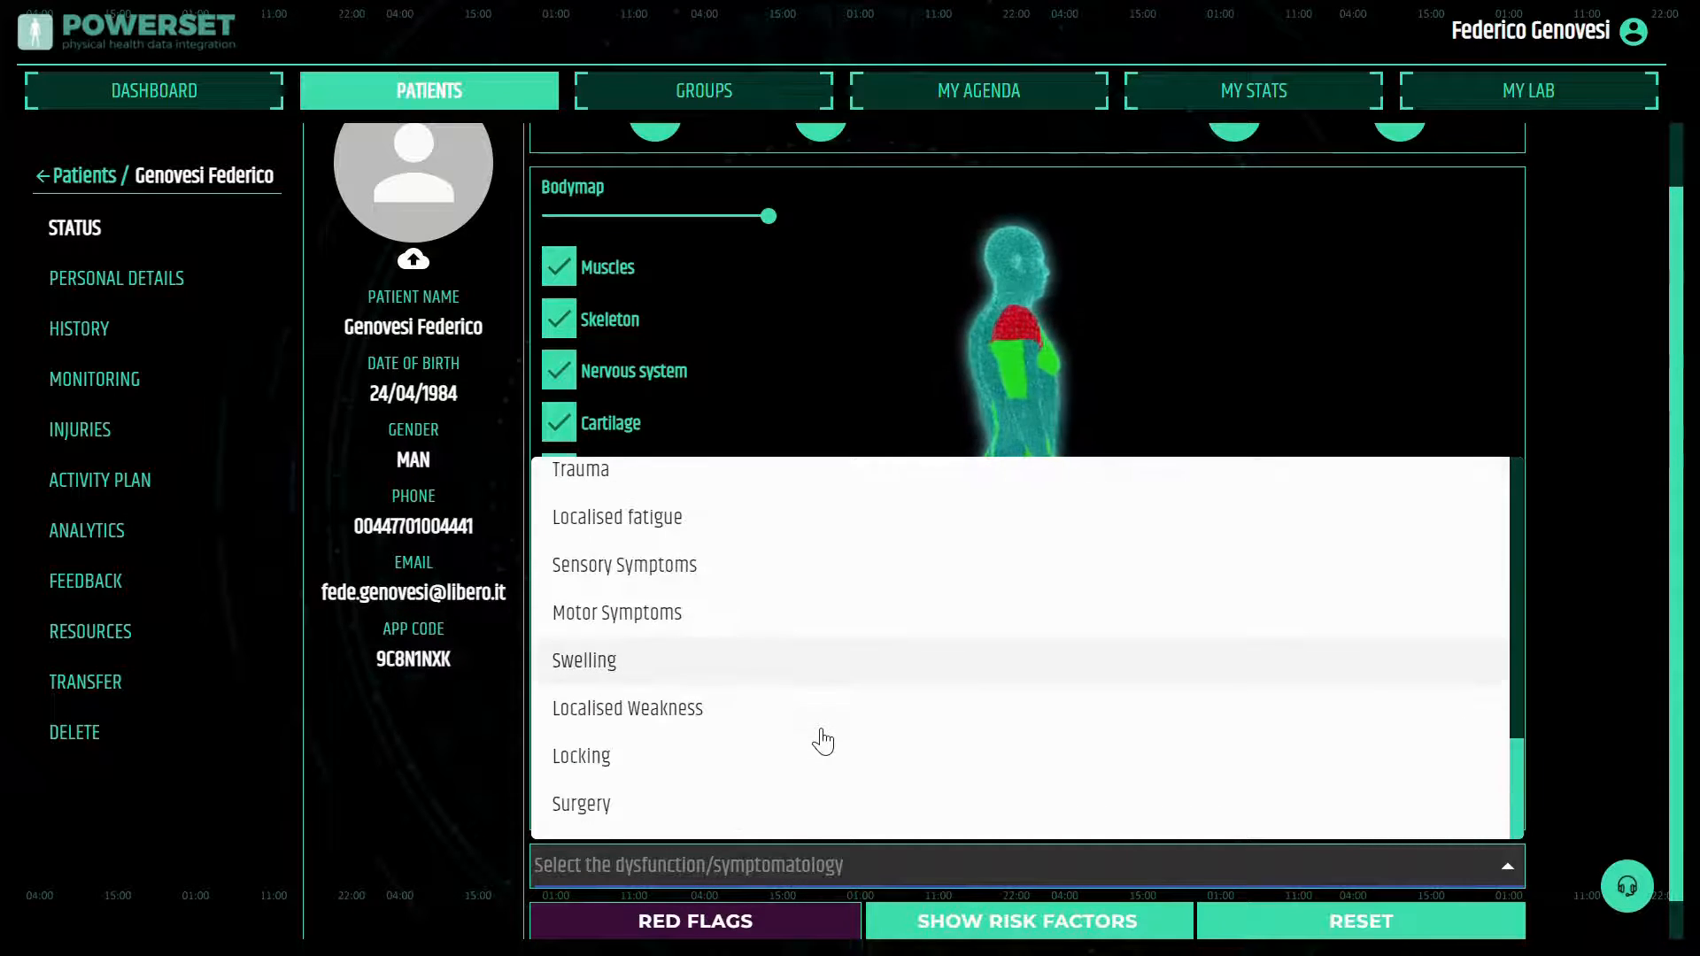
pyautogui.click(864, 327)
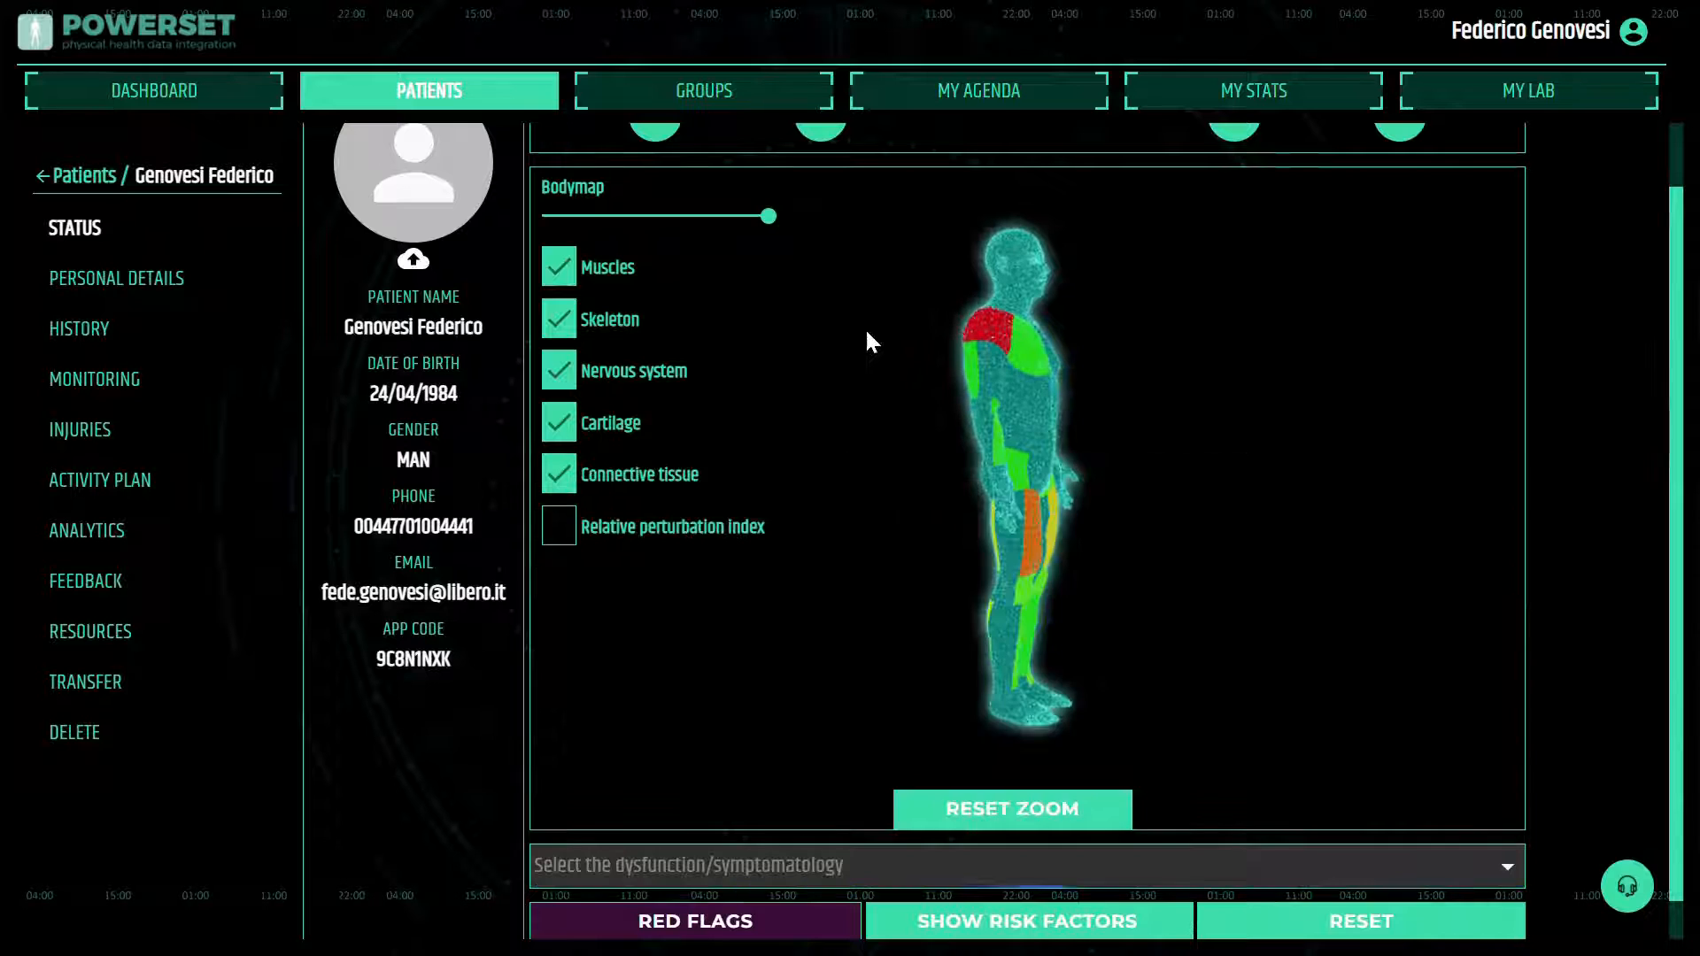
# Step: Filter the body map by the Injury symptom
pyautogui.scroll(1, 899, 486)
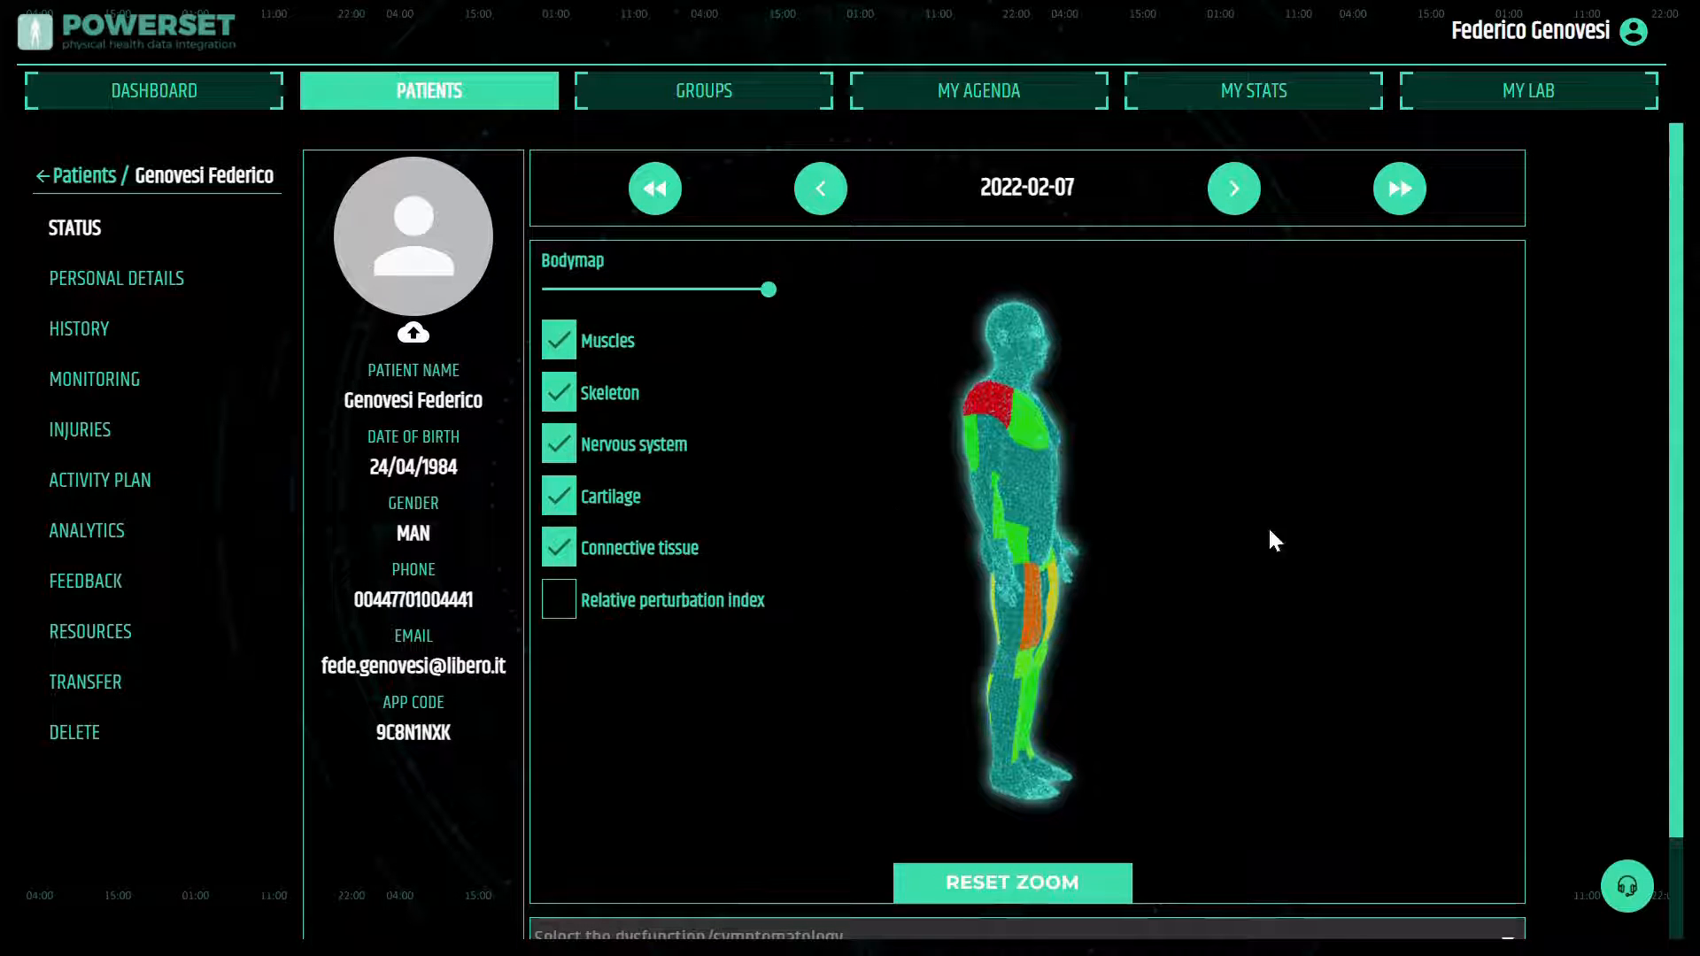
pyautogui.moveTo(1270, 532); pyautogui.dragTo(1142, 535)
pyautogui.moveTo(1266, 526); pyautogui.dragTo(1213, 530)
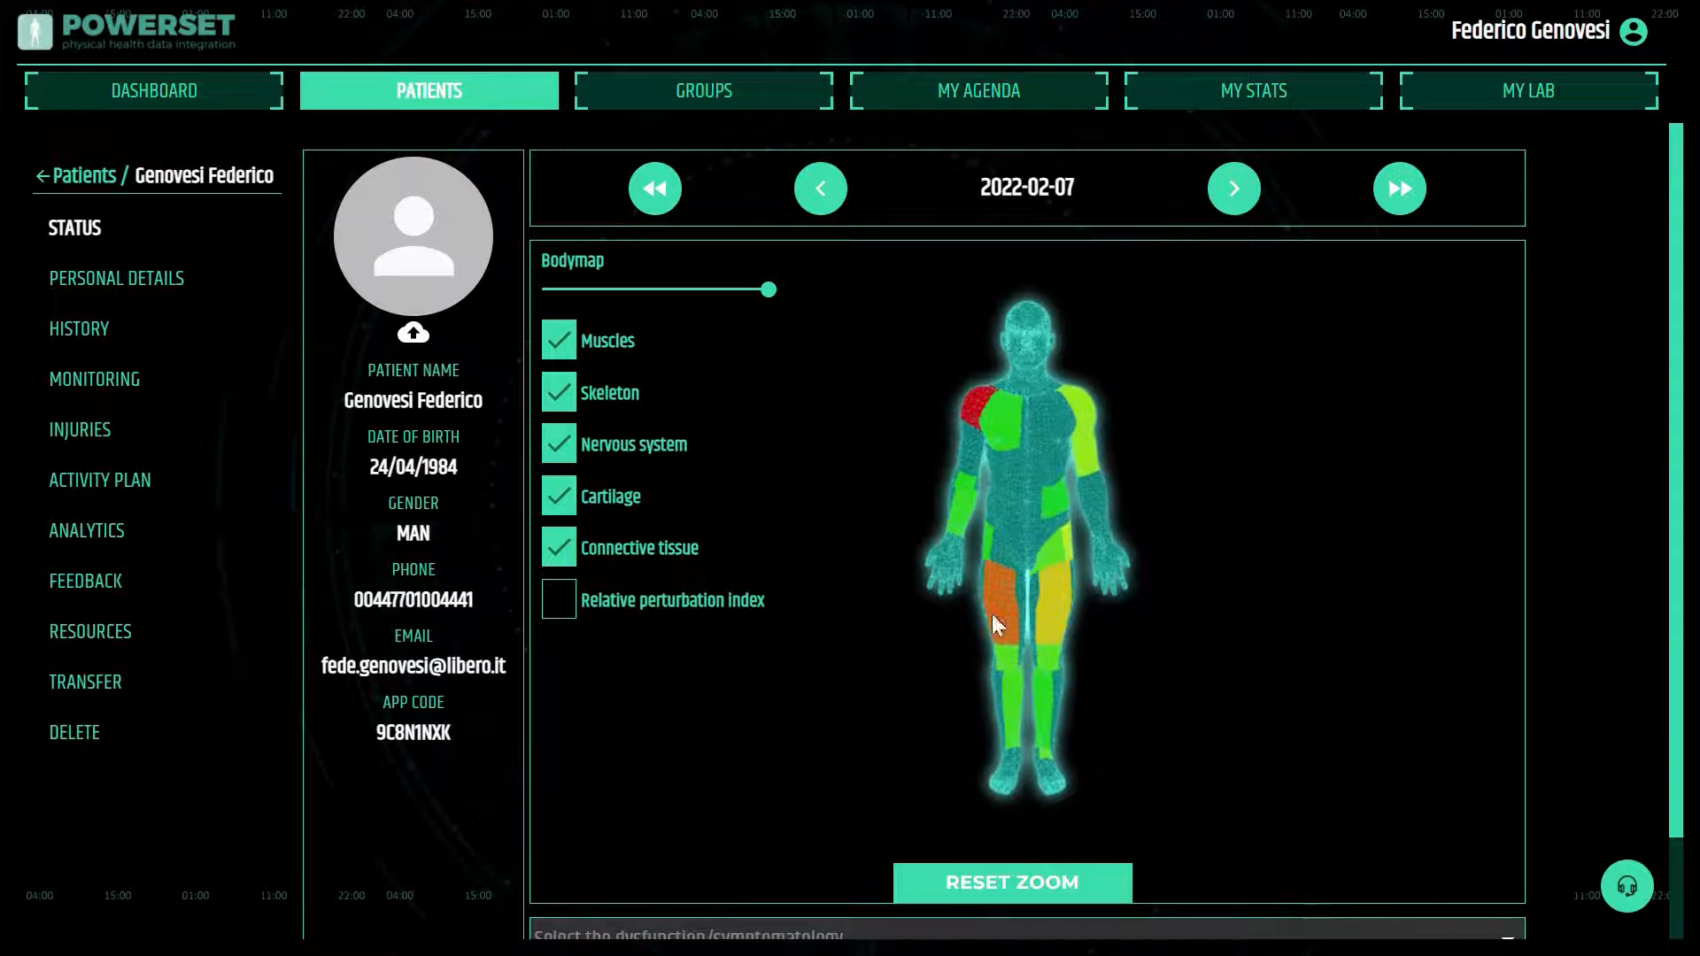
pyautogui.scroll(-1, 857, 644)
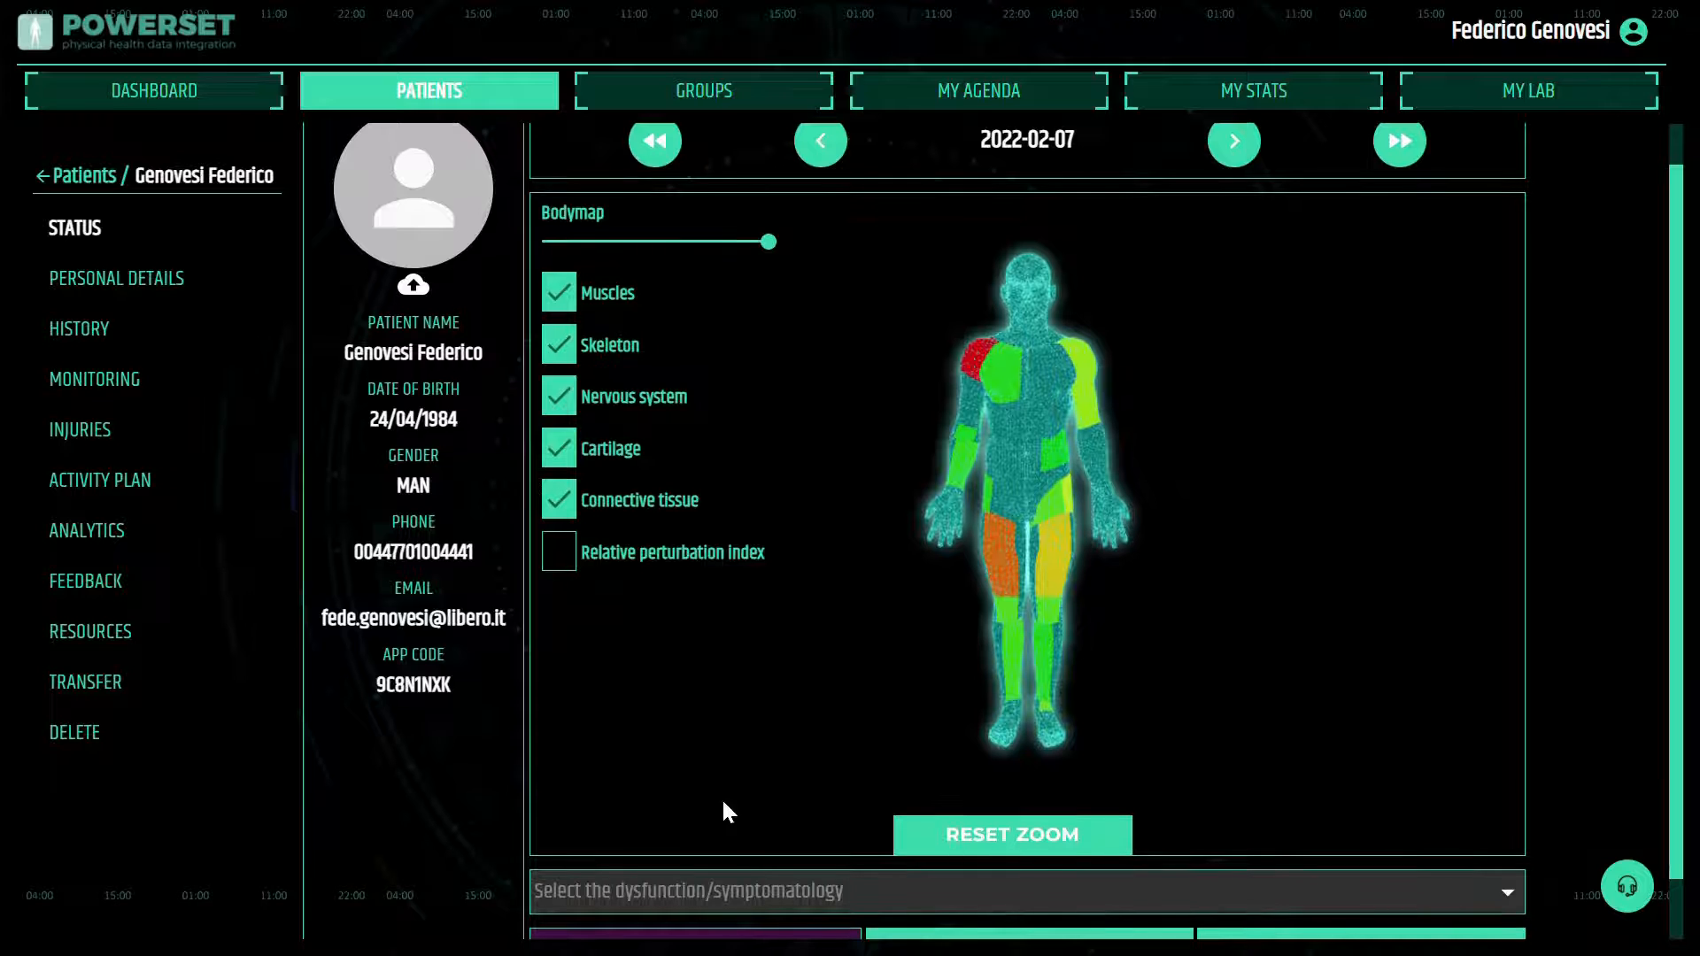
pyautogui.click(688, 901)
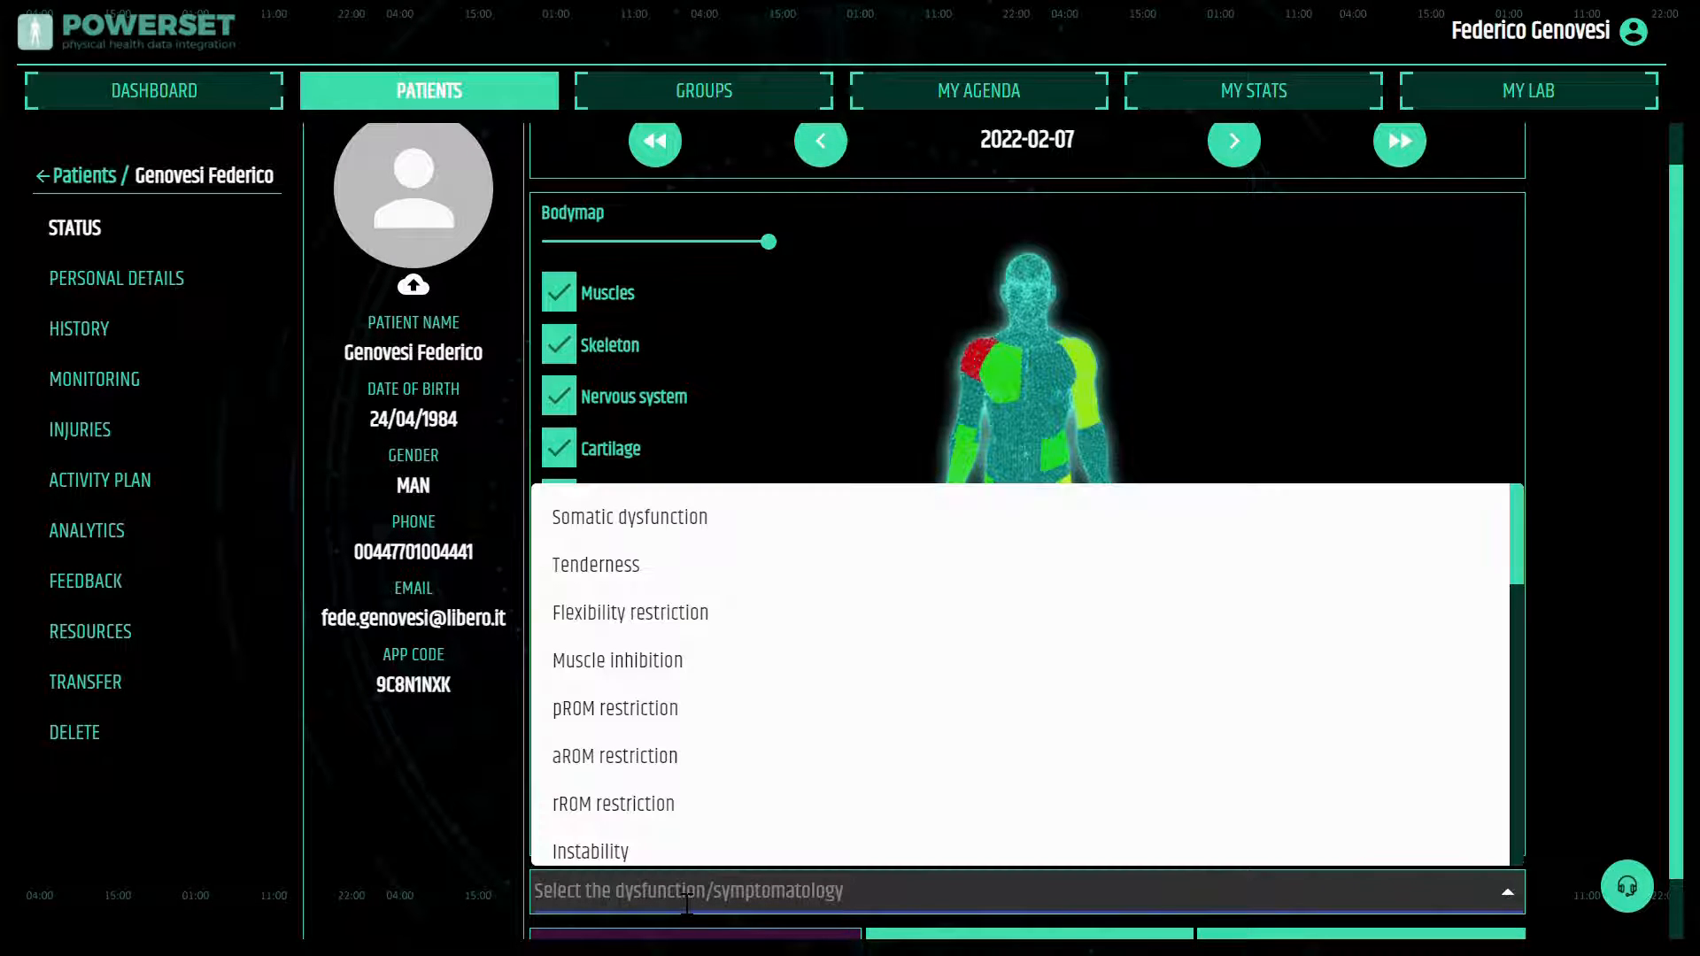
pyautogui.write('inju')
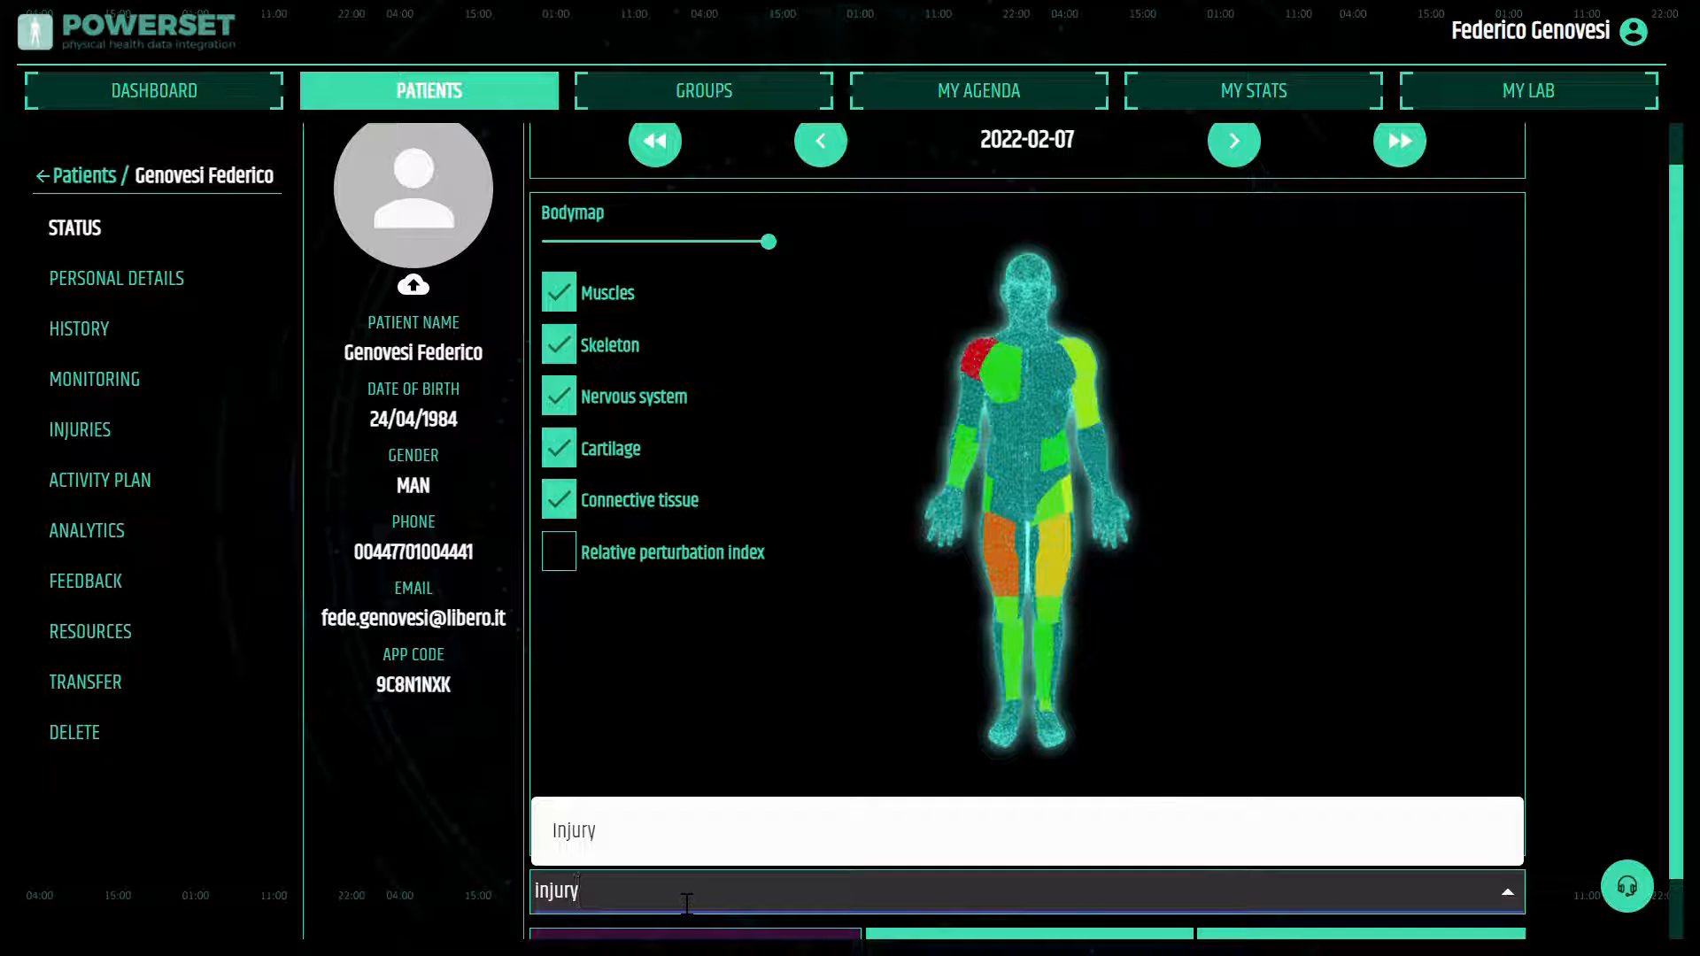
pyautogui.write('ry')
pyautogui.click(571, 830)
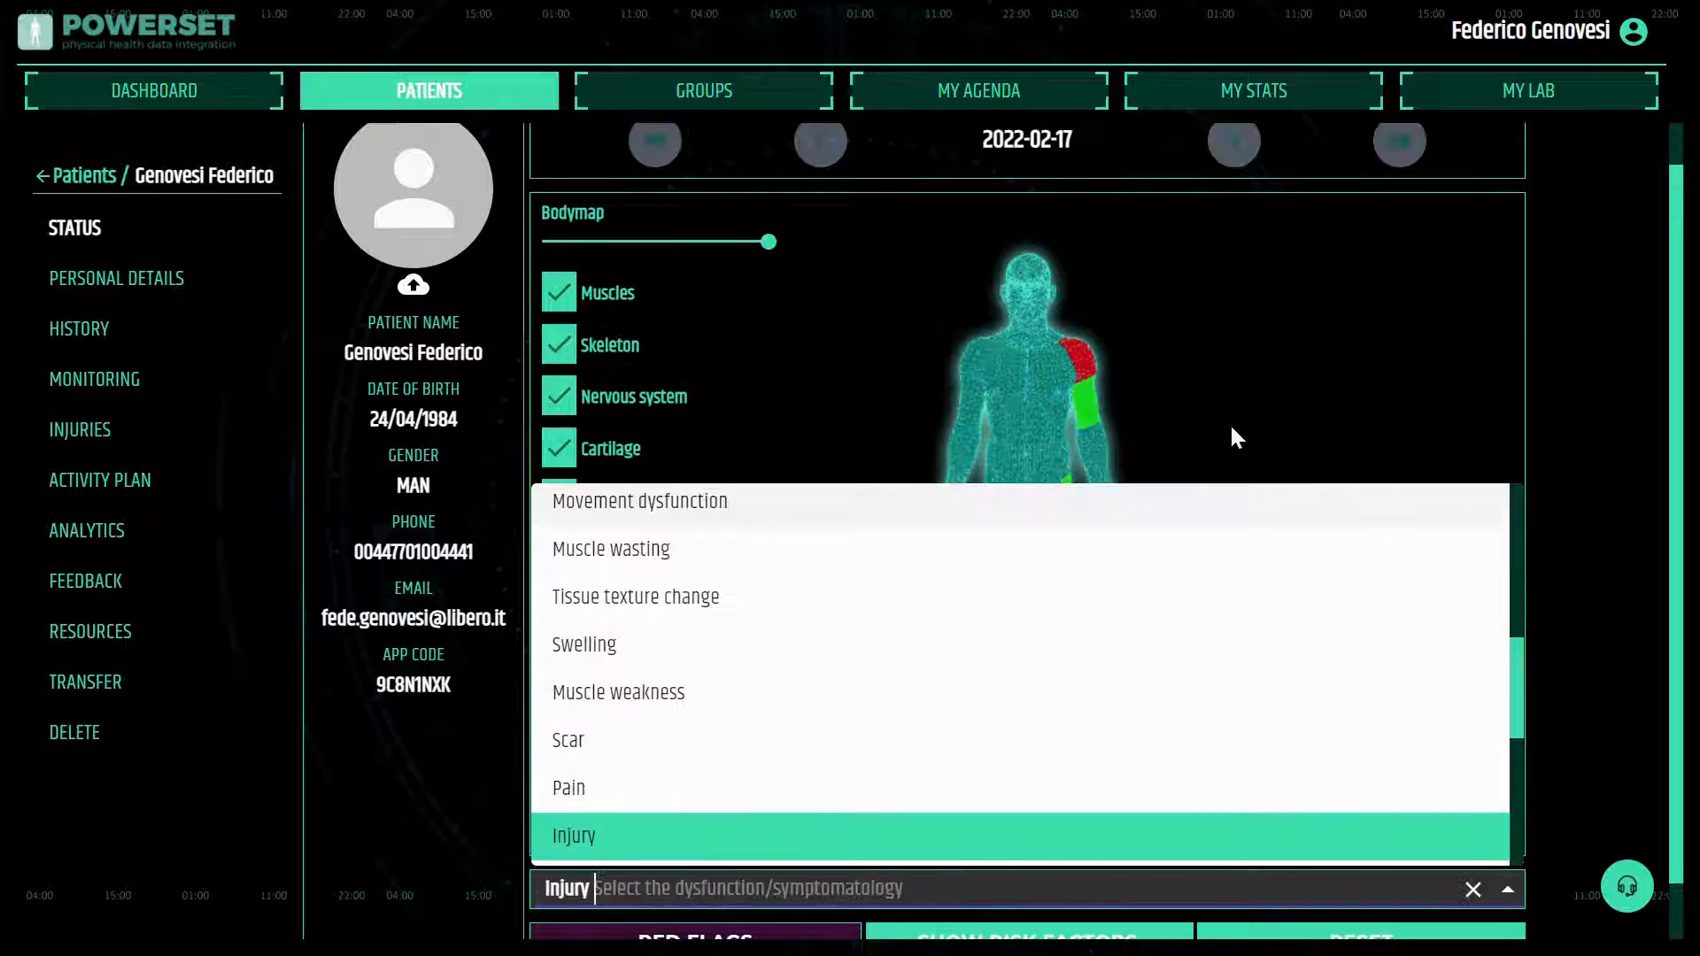
pyautogui.click(1283, 383)
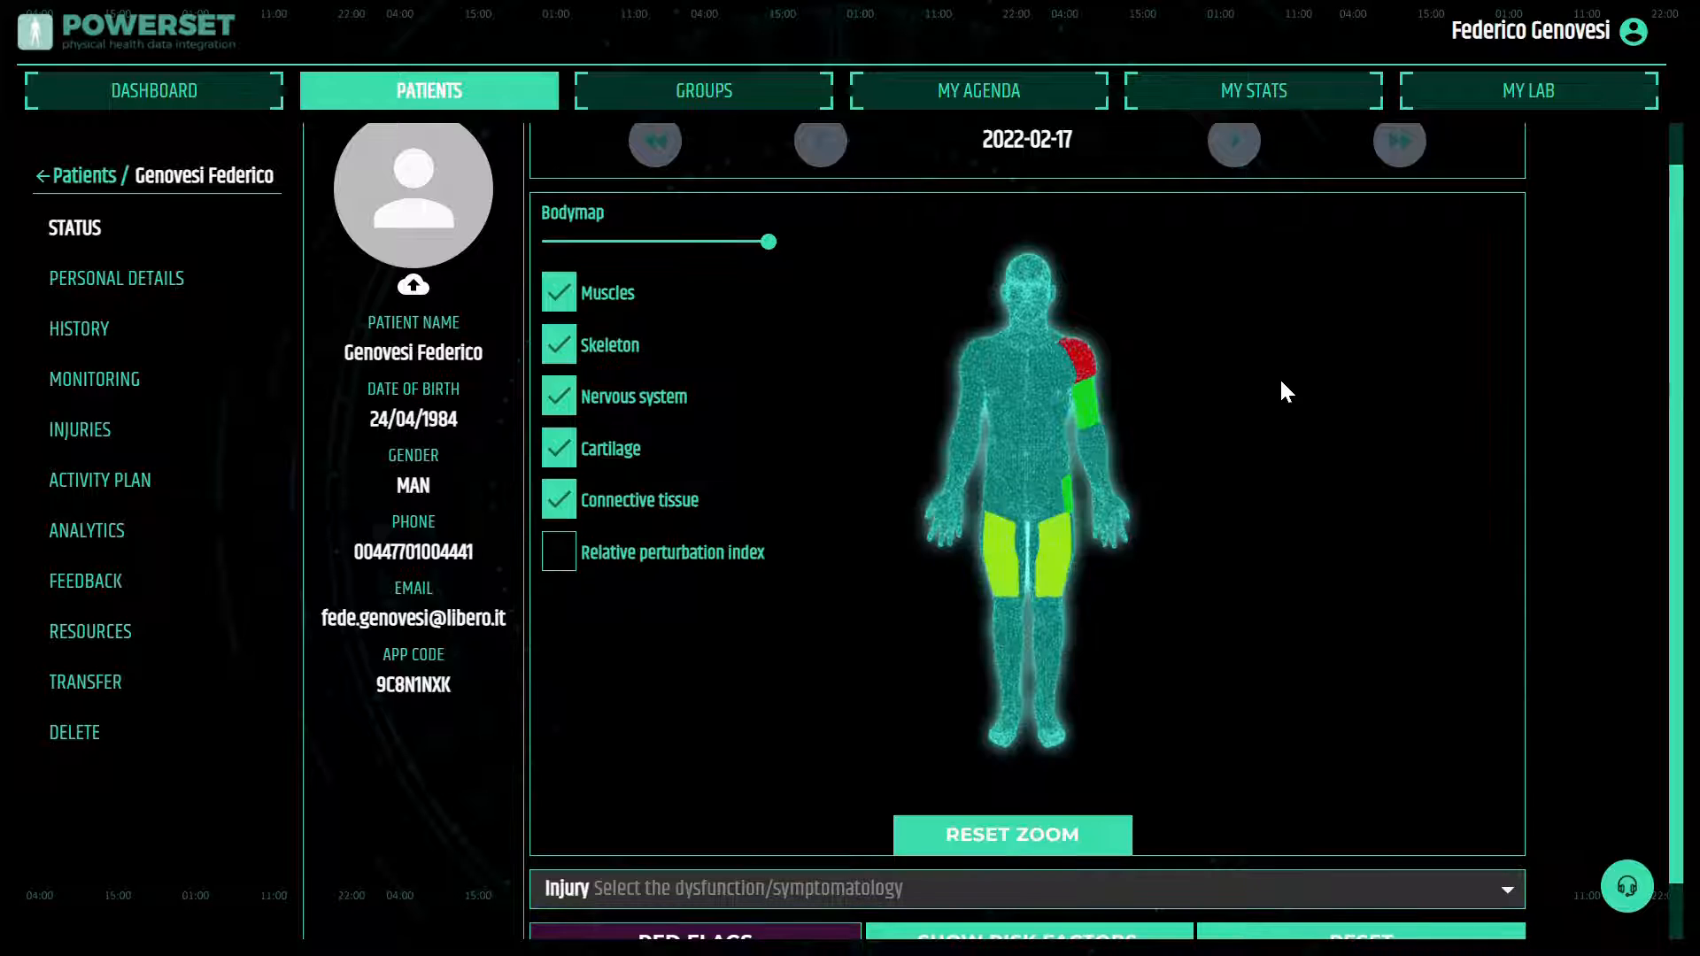
# Step: Inspect the disorder detail of the left soleus muscle injury on the back of the left leg and return to the full body view
pyautogui.moveTo(1341, 574); pyautogui.dragTo(896, 575)
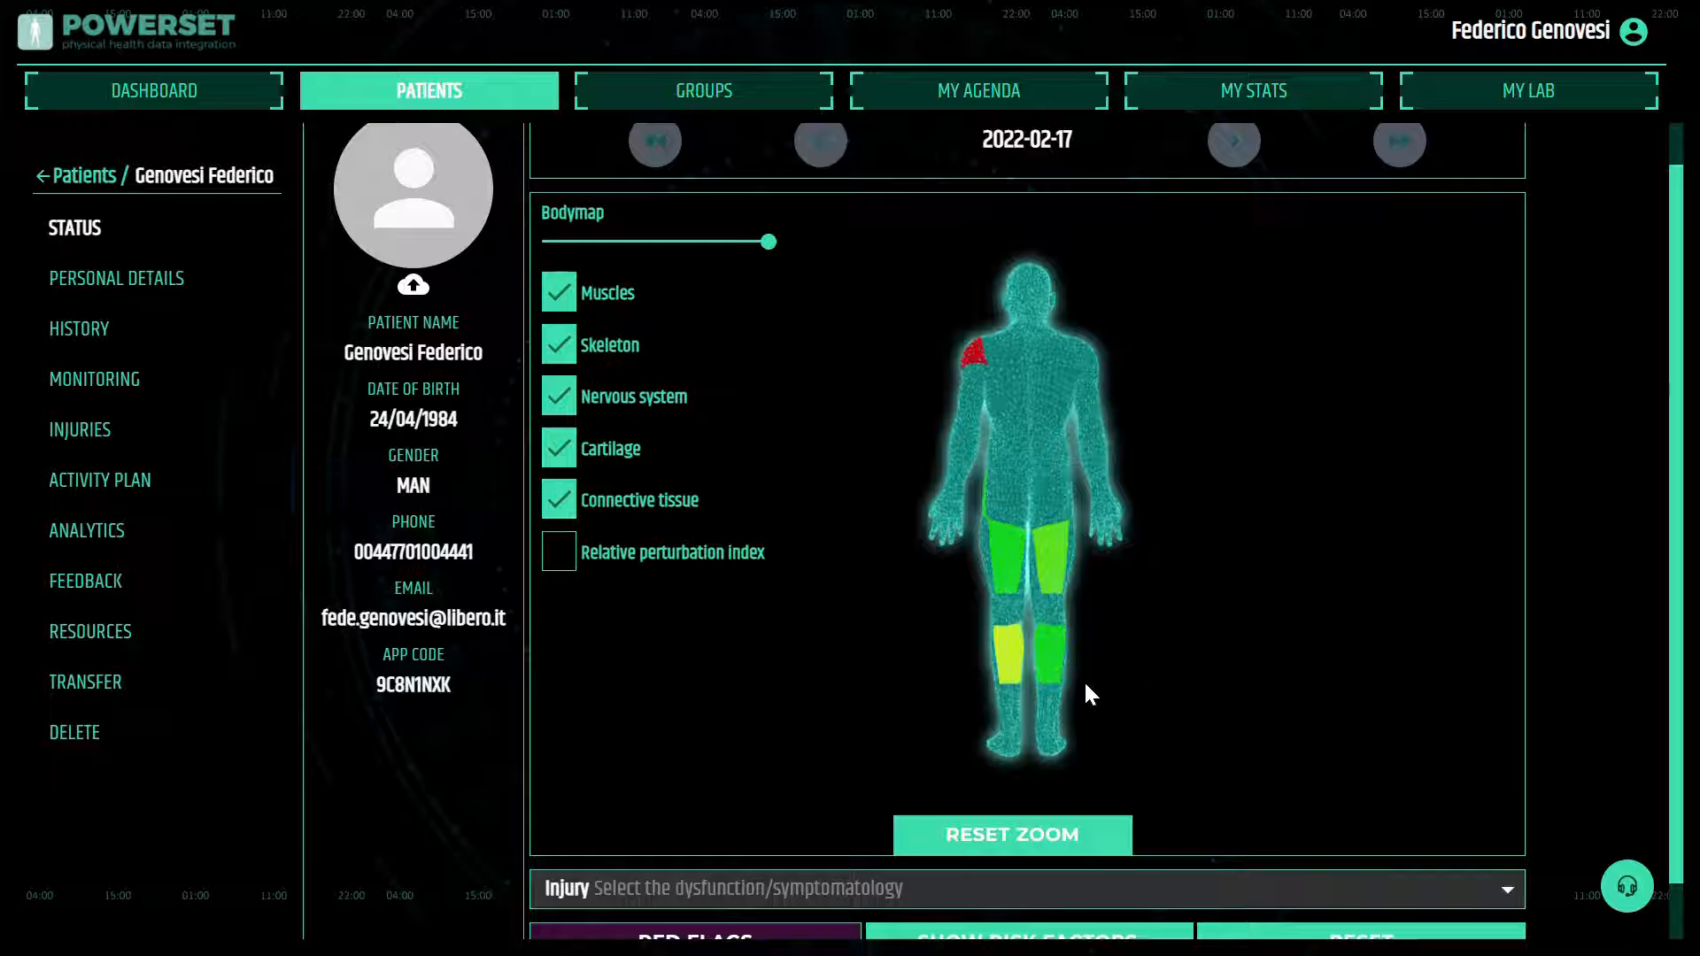
pyautogui.click(1017, 675)
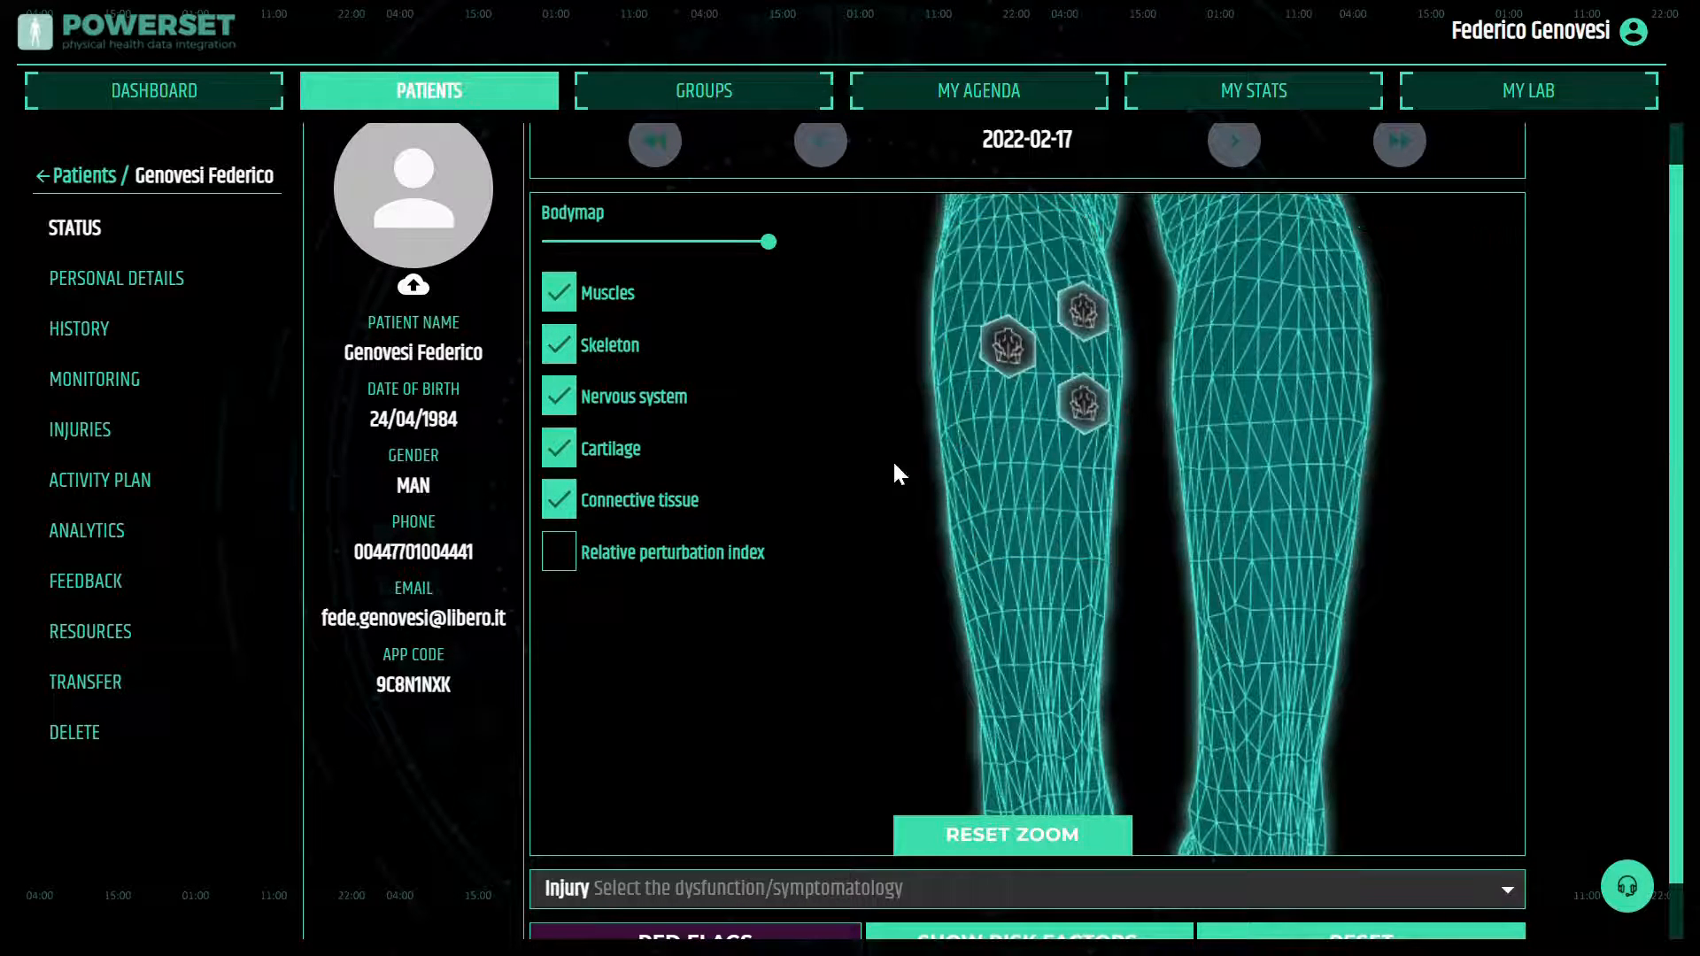
pyautogui.moveTo(891, 459)
pyautogui.mouseDown()
pyautogui.moveTo(849, 476)
pyautogui.moveTo(857, 490)
pyautogui.mouseUp()
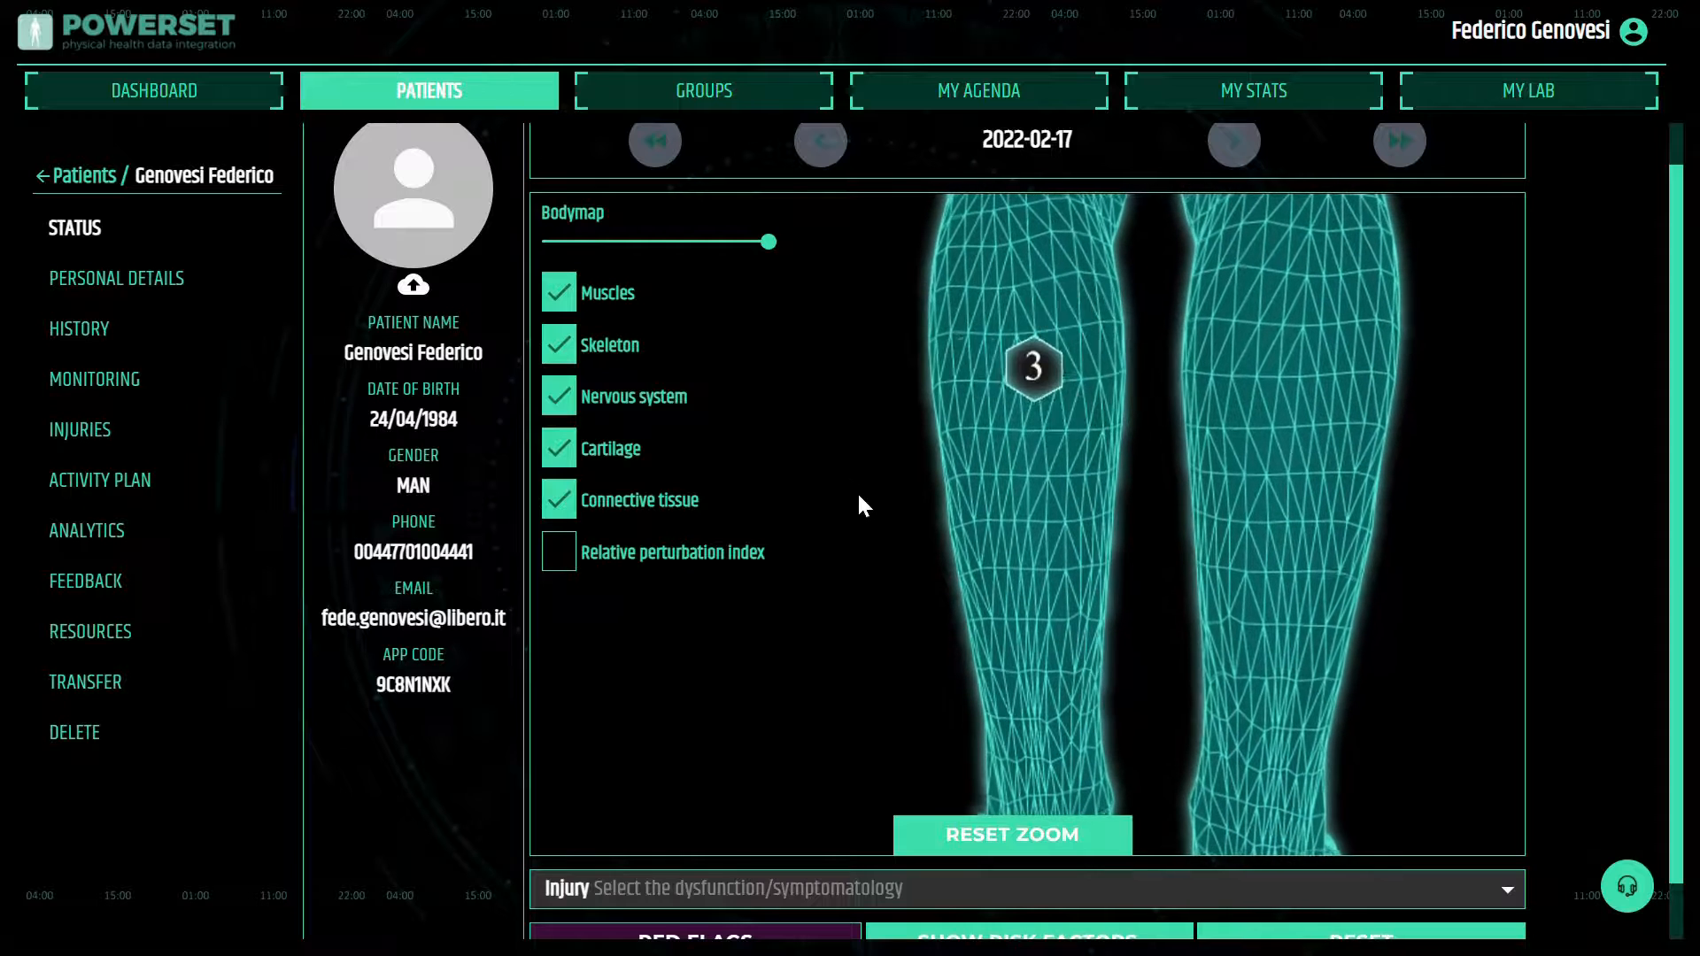
pyautogui.click(1038, 380)
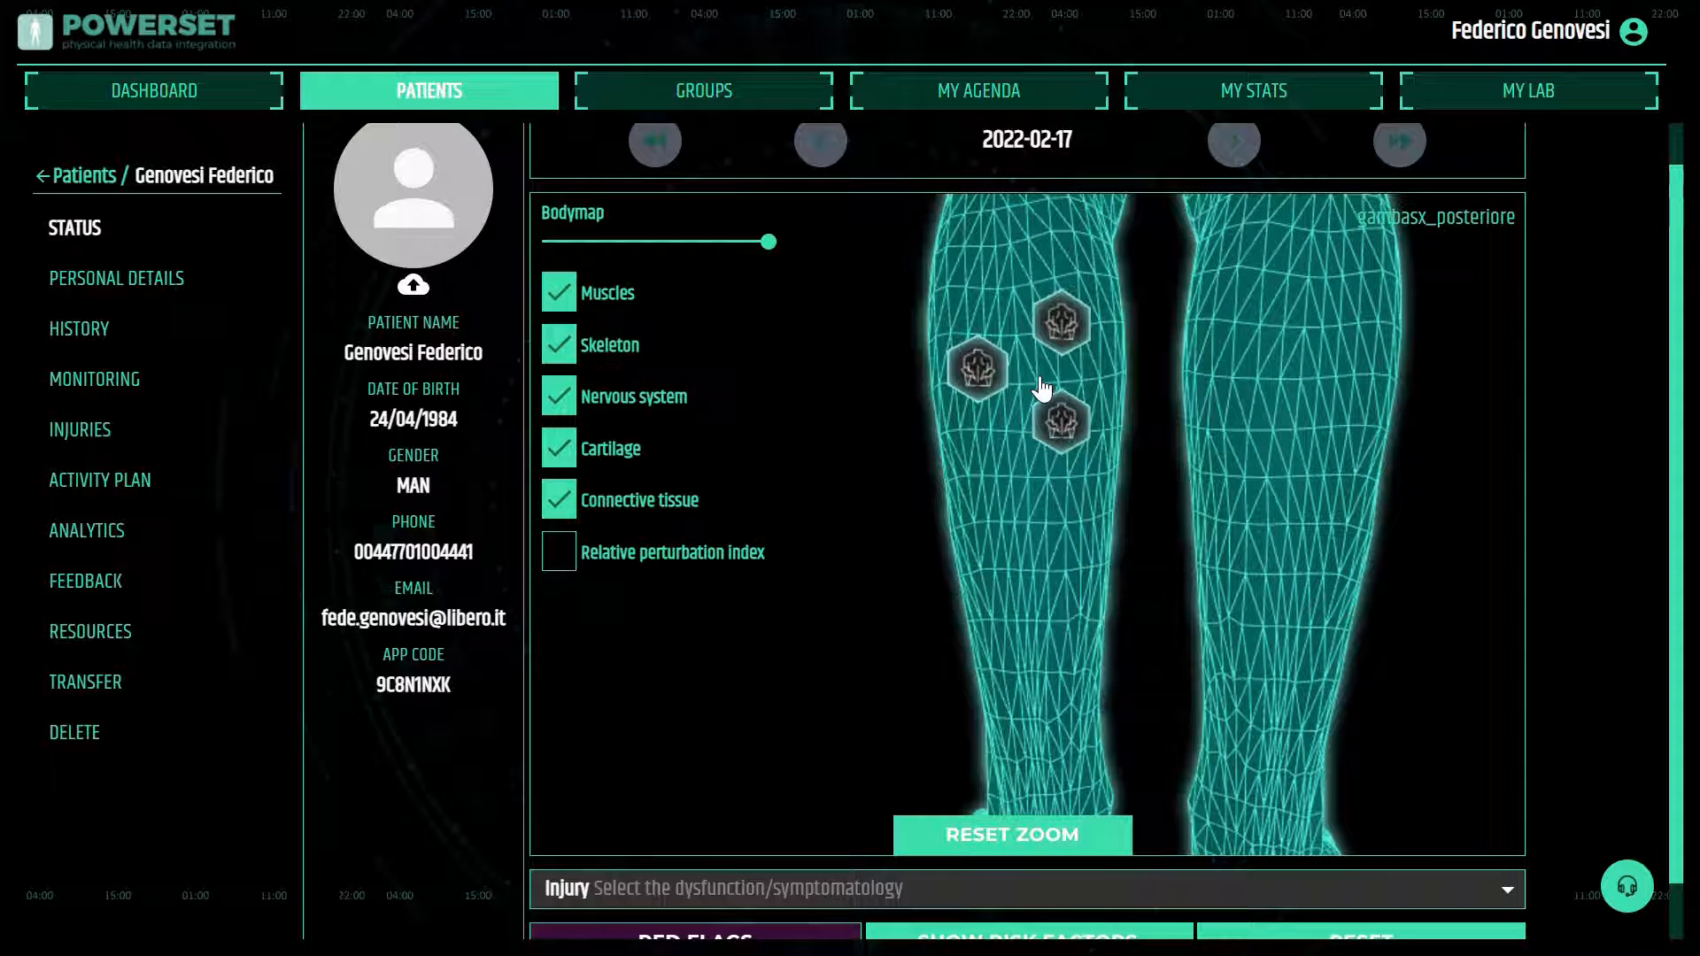
pyautogui.click(978, 372)
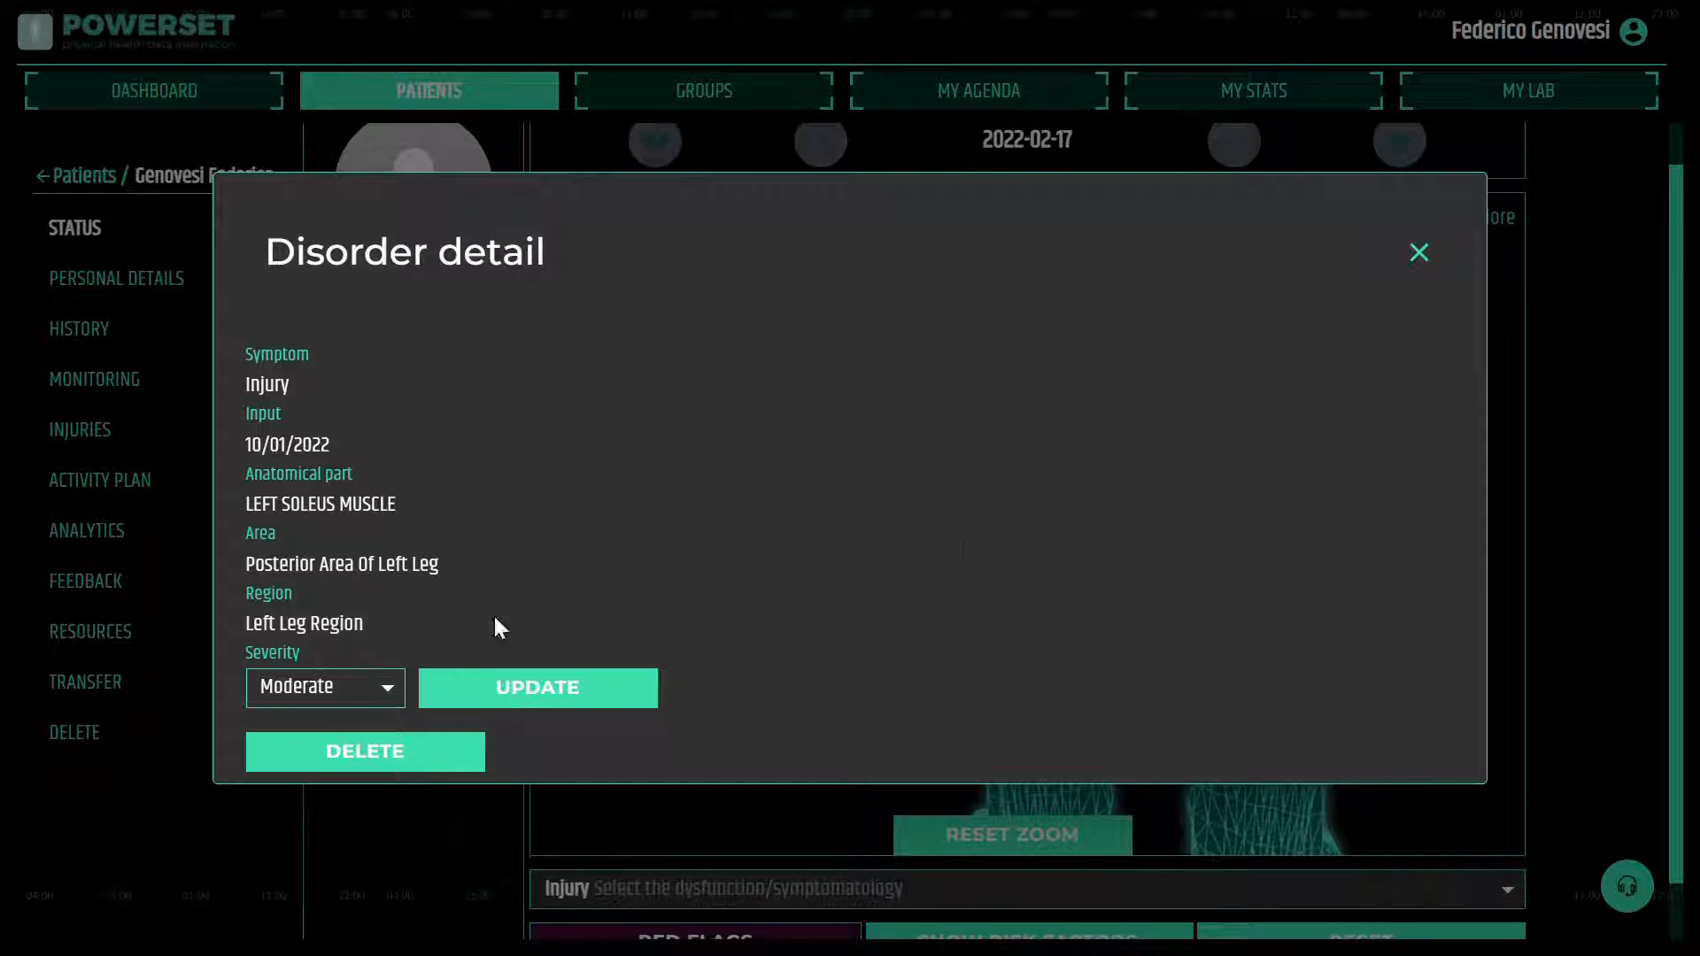
pyautogui.click(1420, 253)
pyautogui.click(1016, 837)
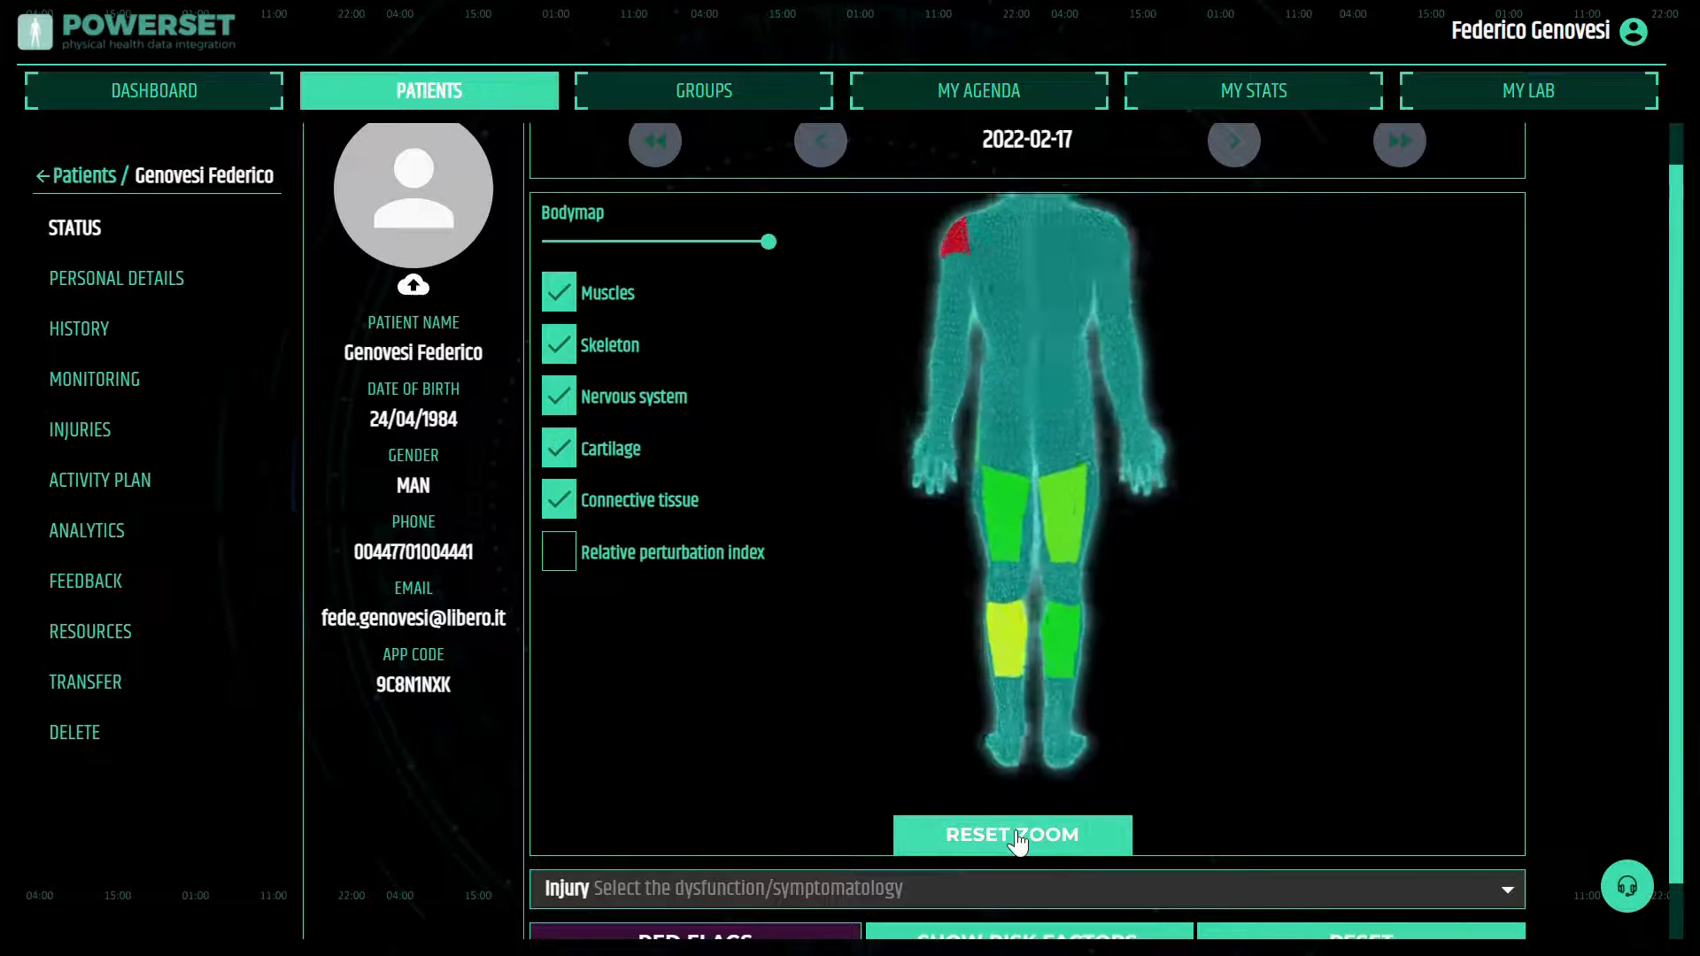
# Step: Review the patient's red flags and turn the body map round to its front view
pyautogui.scroll(-1, 790, 732)
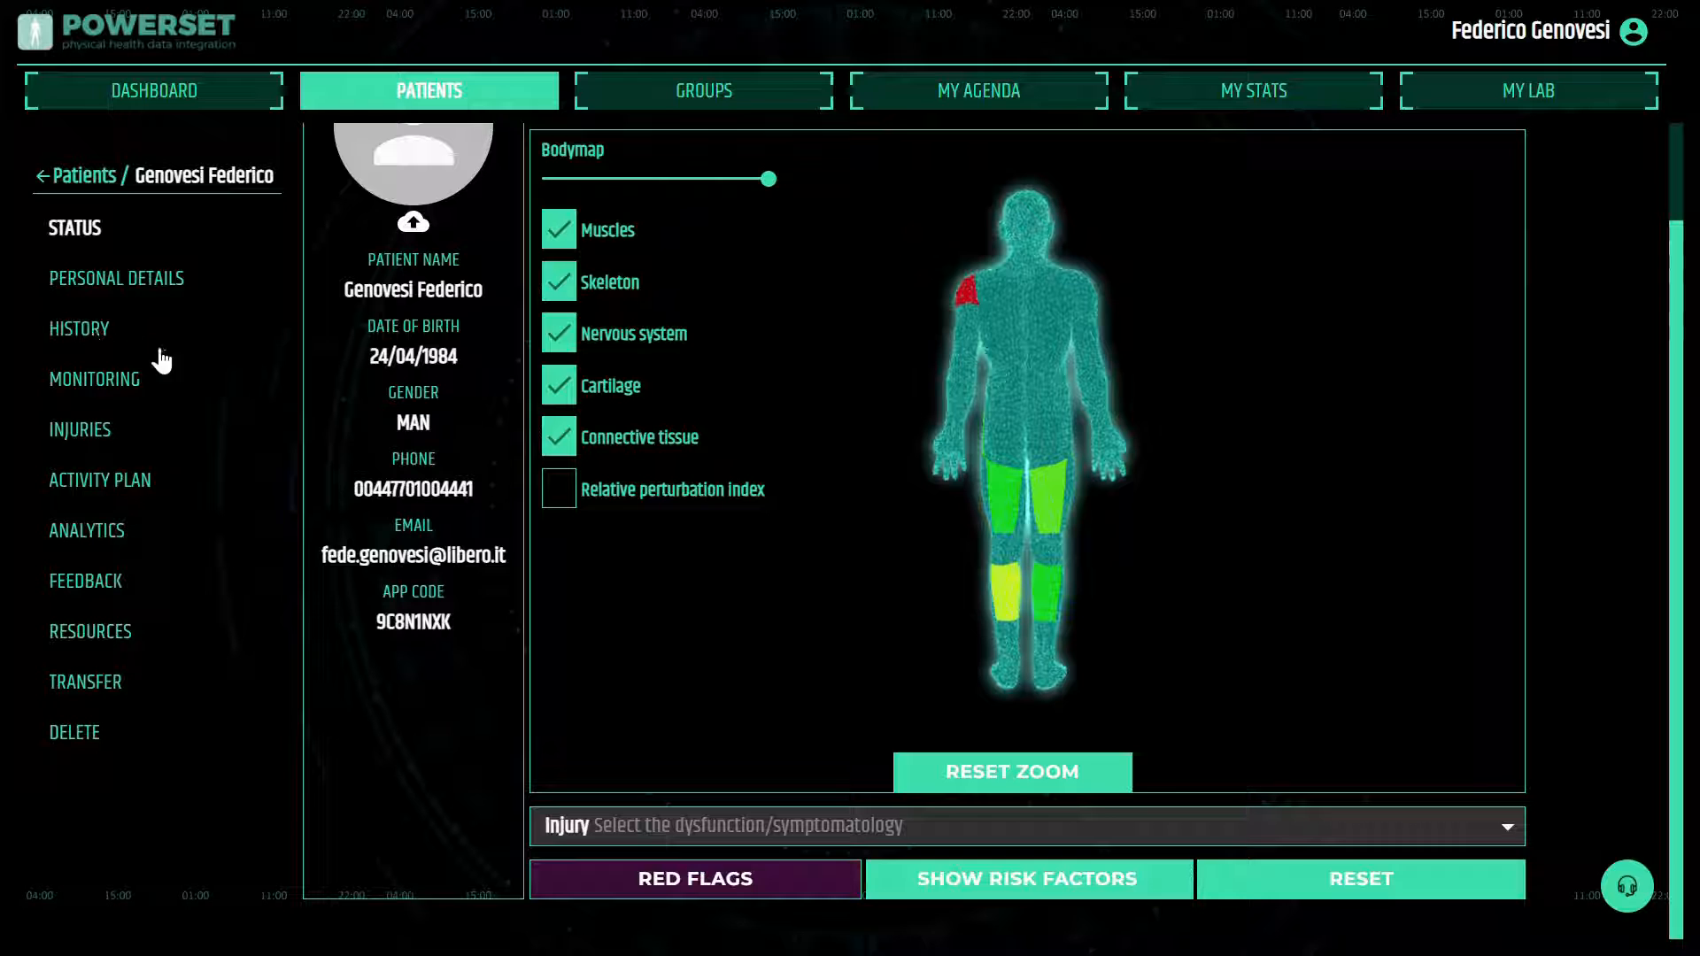
pyautogui.click(693, 878)
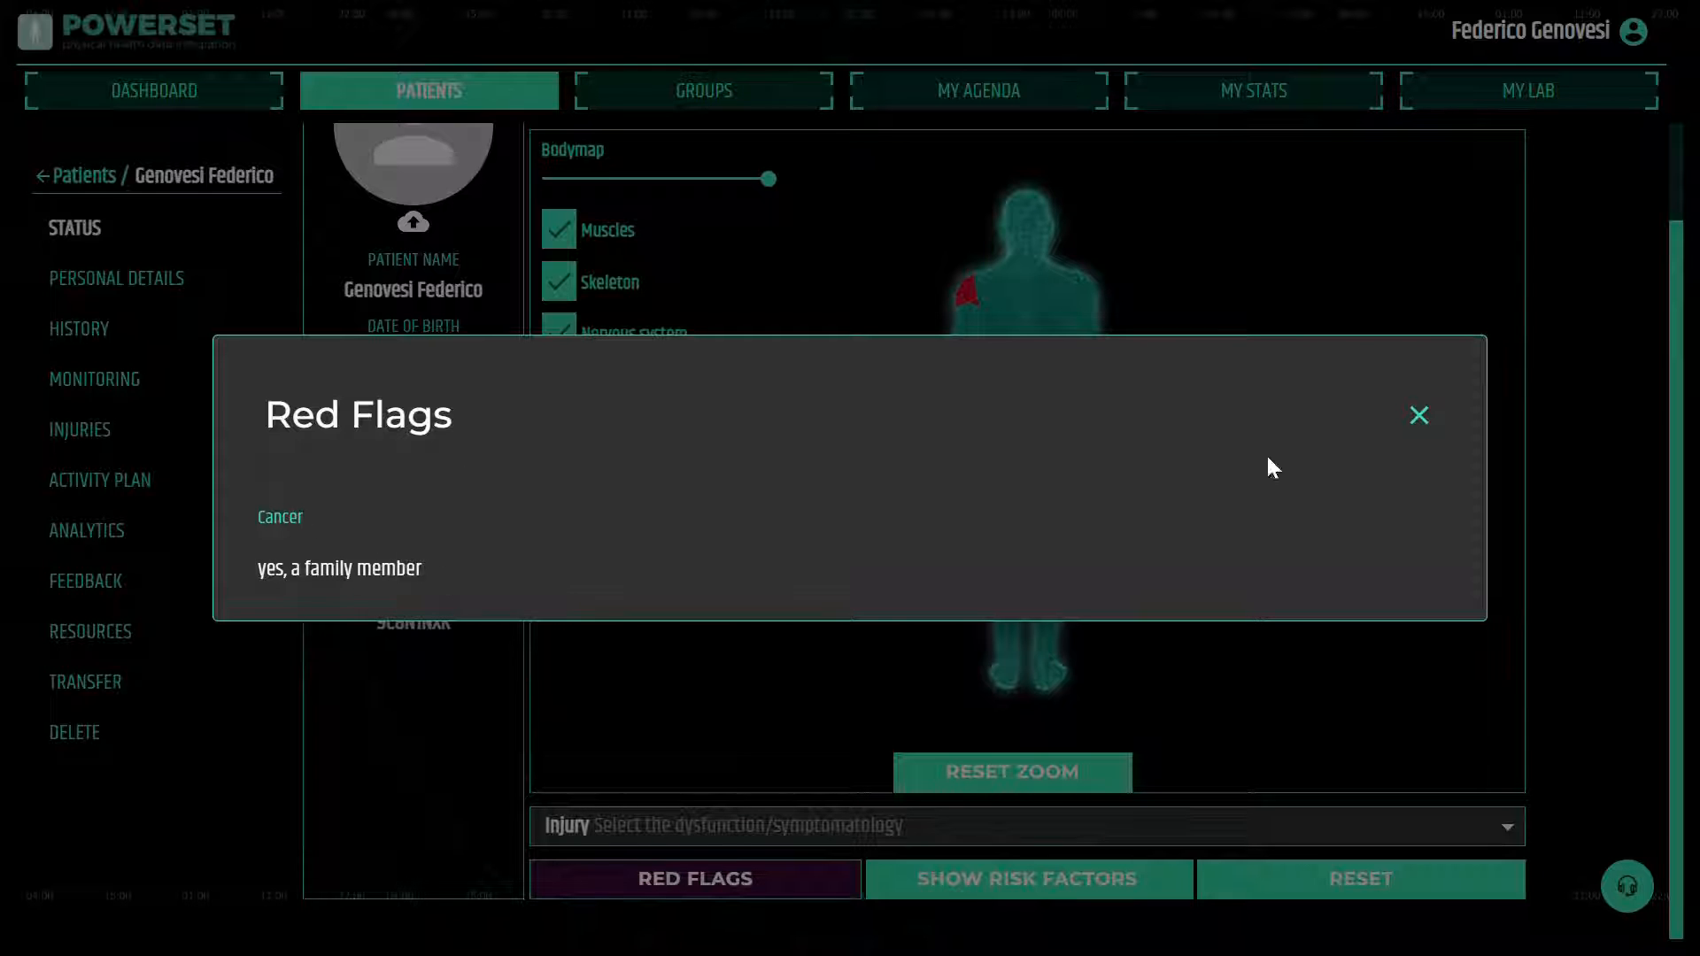
pyautogui.click(1420, 416)
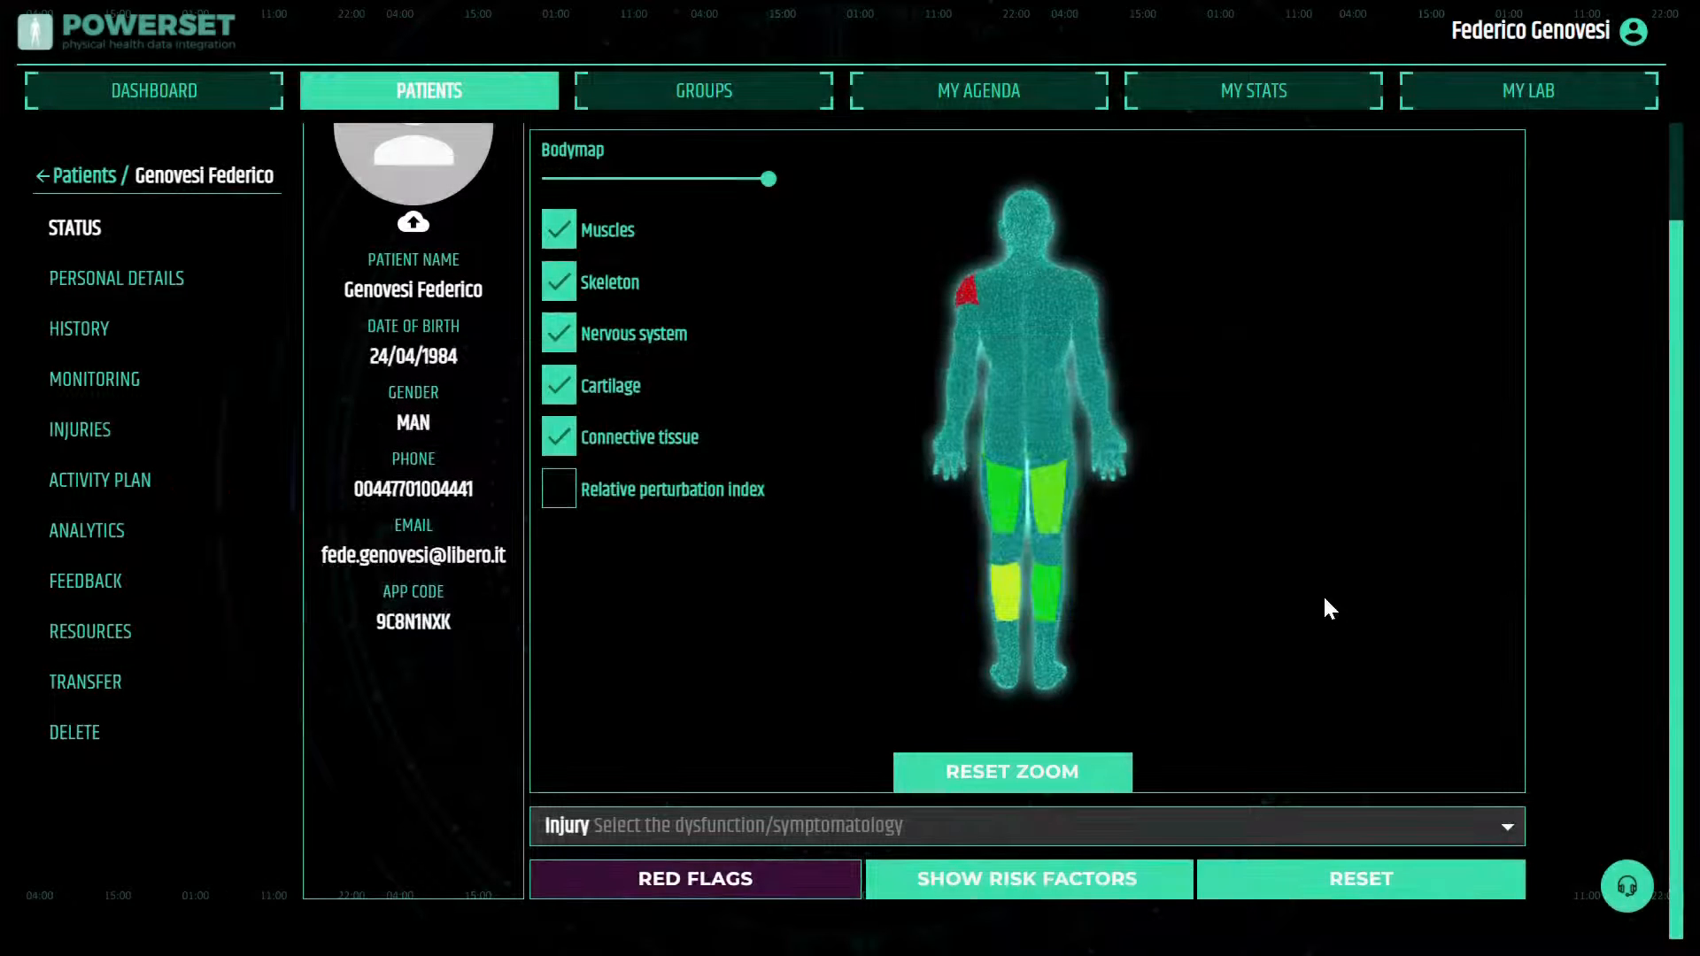
pyautogui.moveTo(1323, 593); pyautogui.dragTo(941, 613)
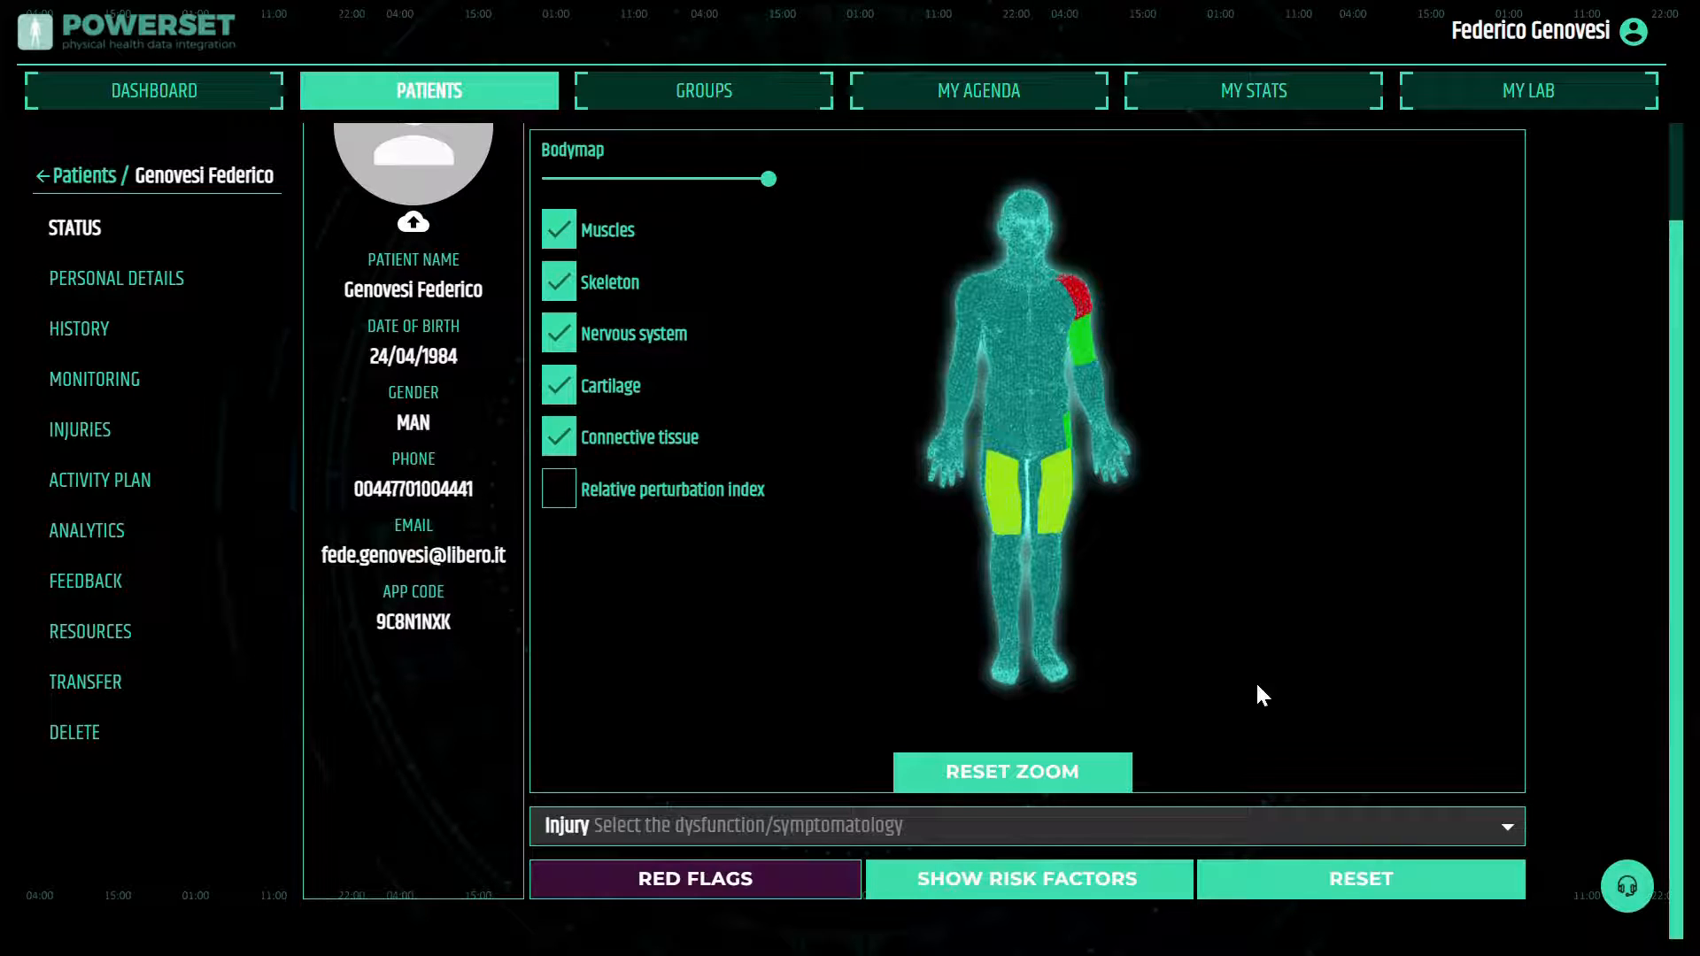
pyautogui.scroll(1, 1298, 611)
pyautogui.scroll(3, 1299, 611)
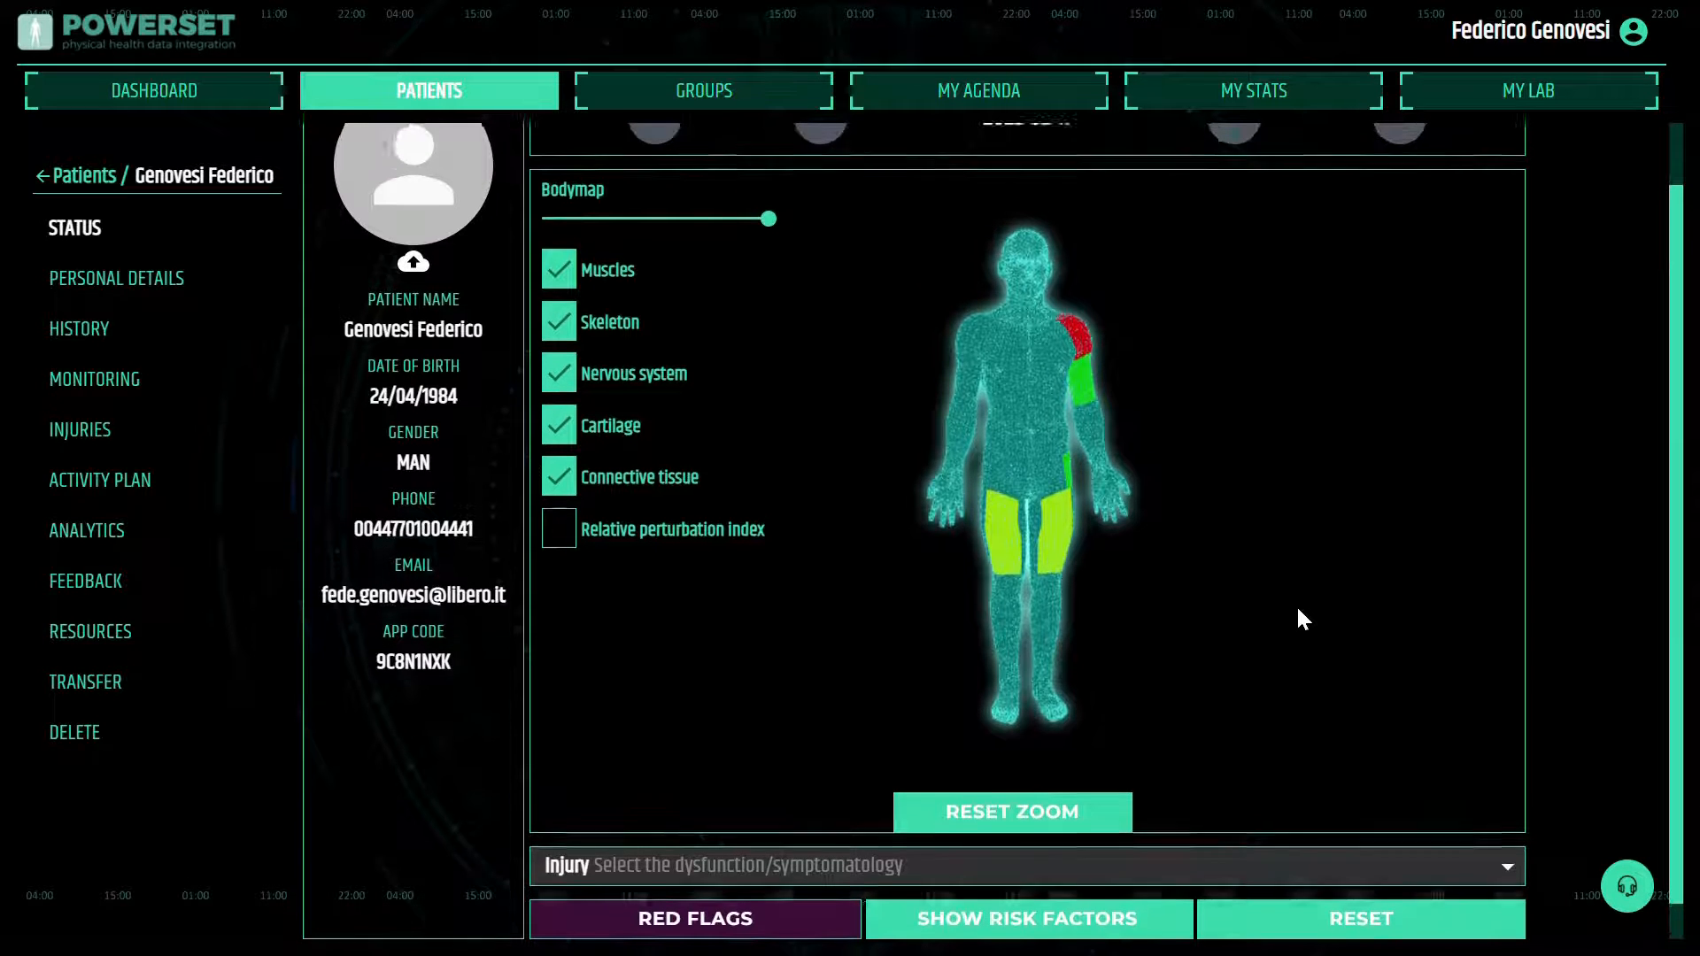
pyautogui.scroll(-3, 1300, 611)
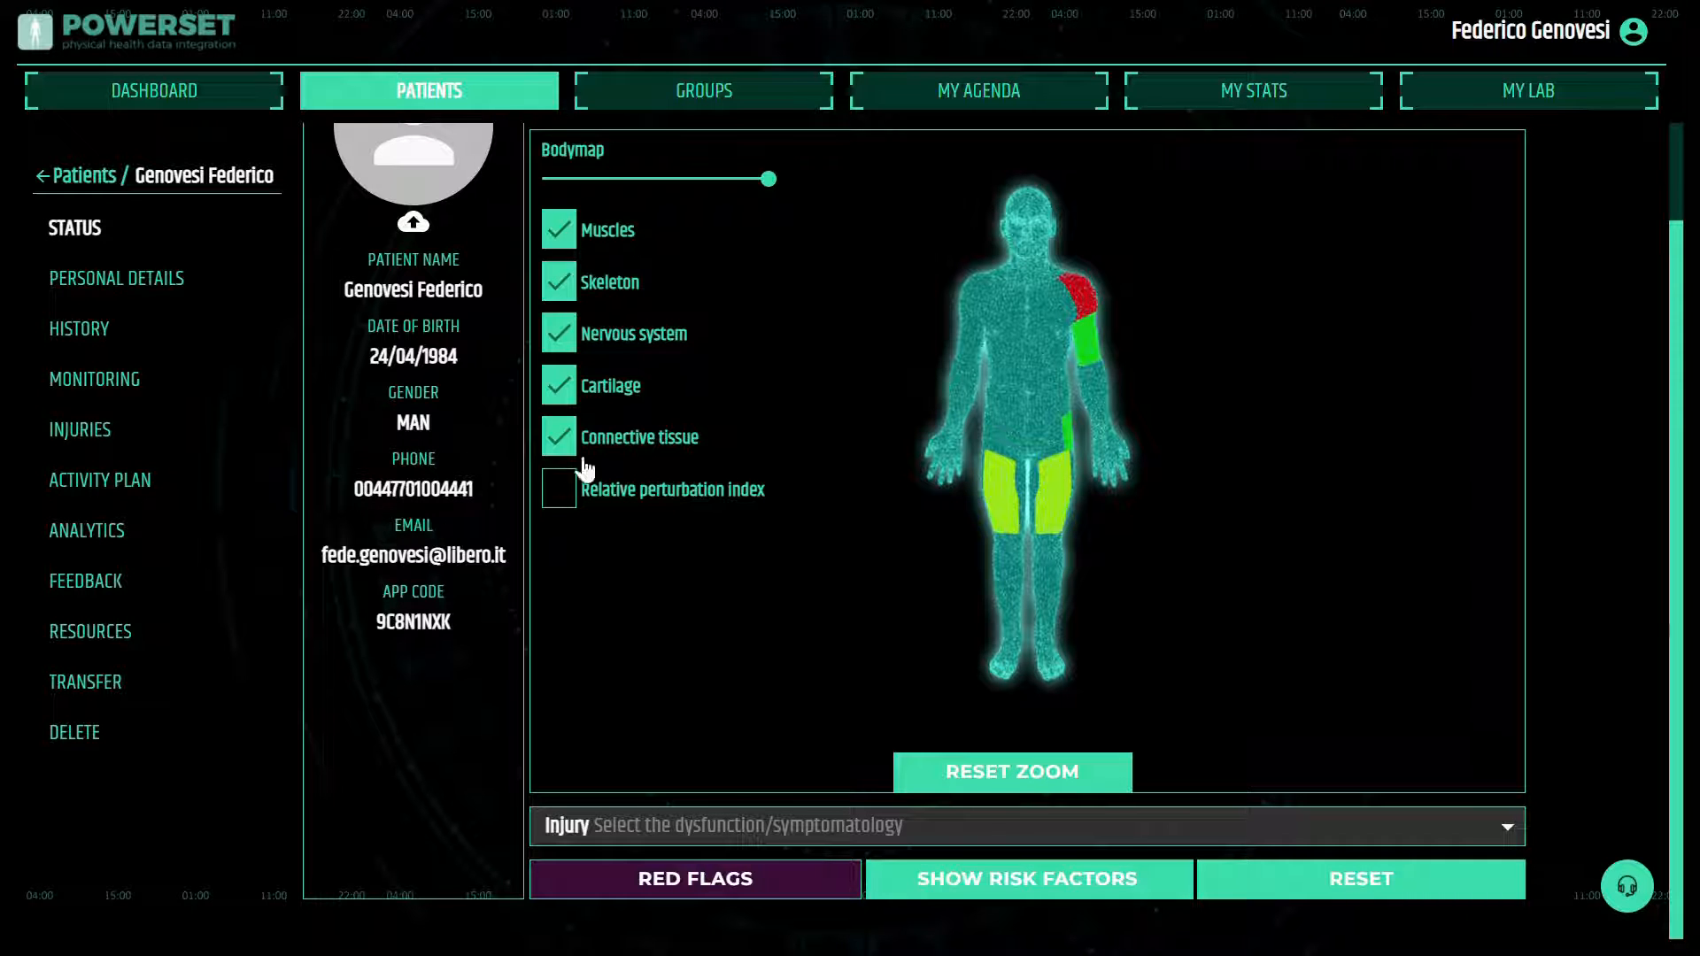
# Step: Open the patient's Monitoring section and start updating its body map
pyautogui.click(100, 375)
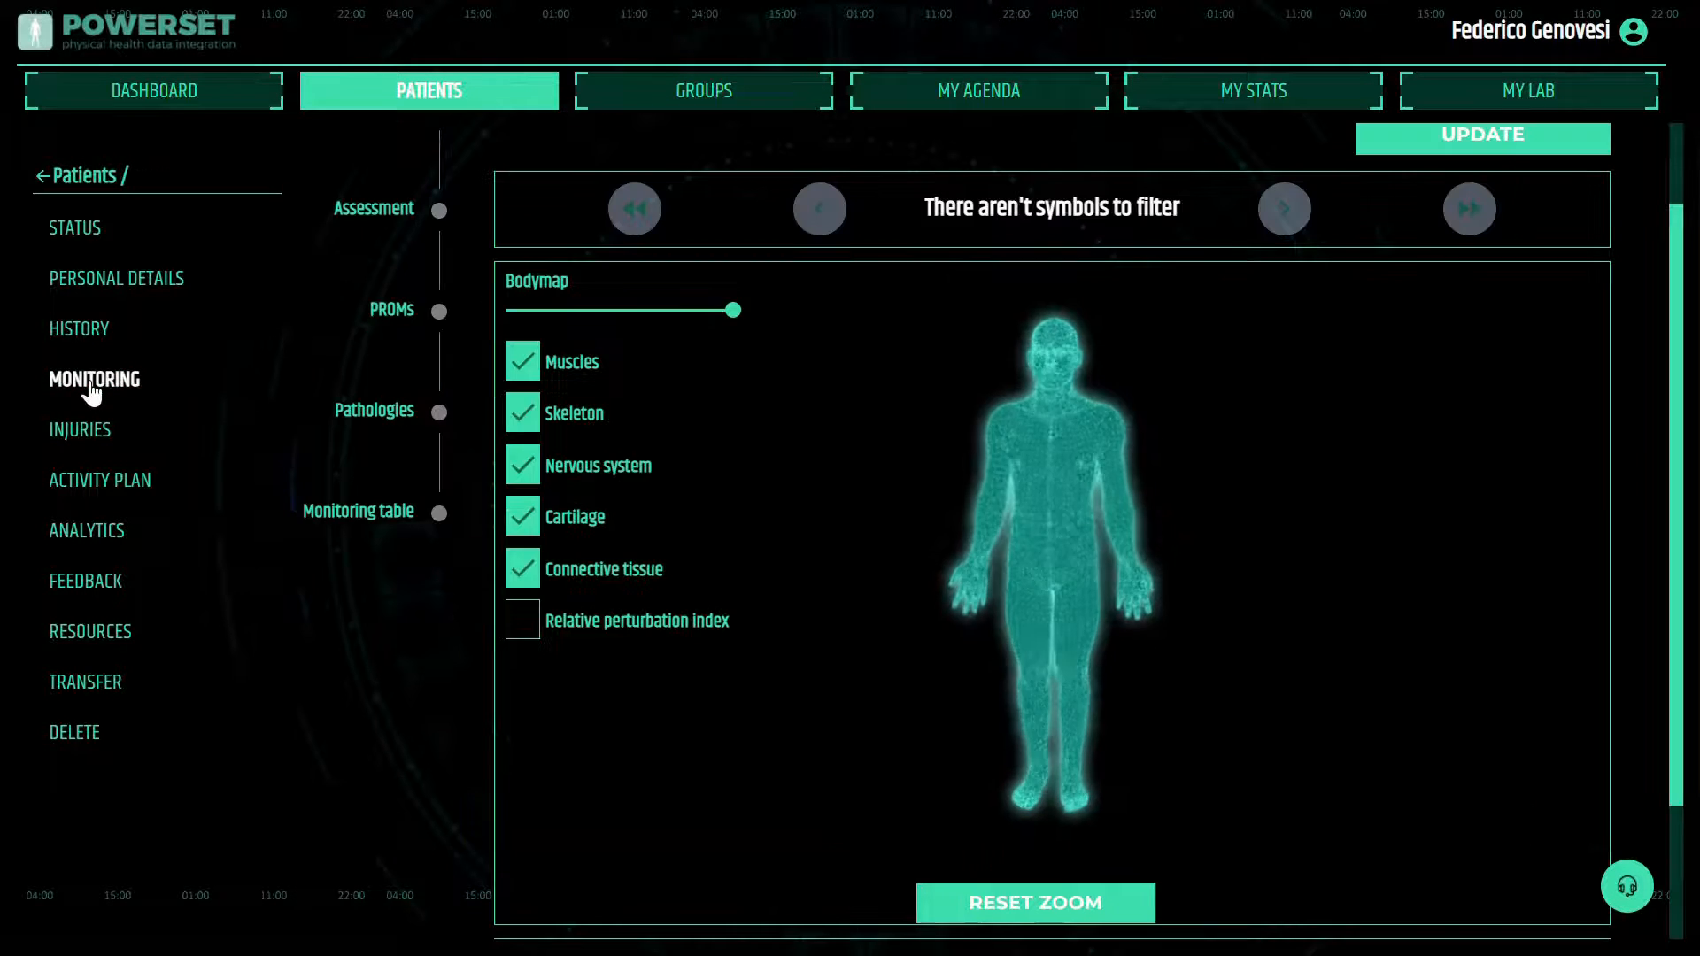
pyautogui.scroll(2, 1083, 317)
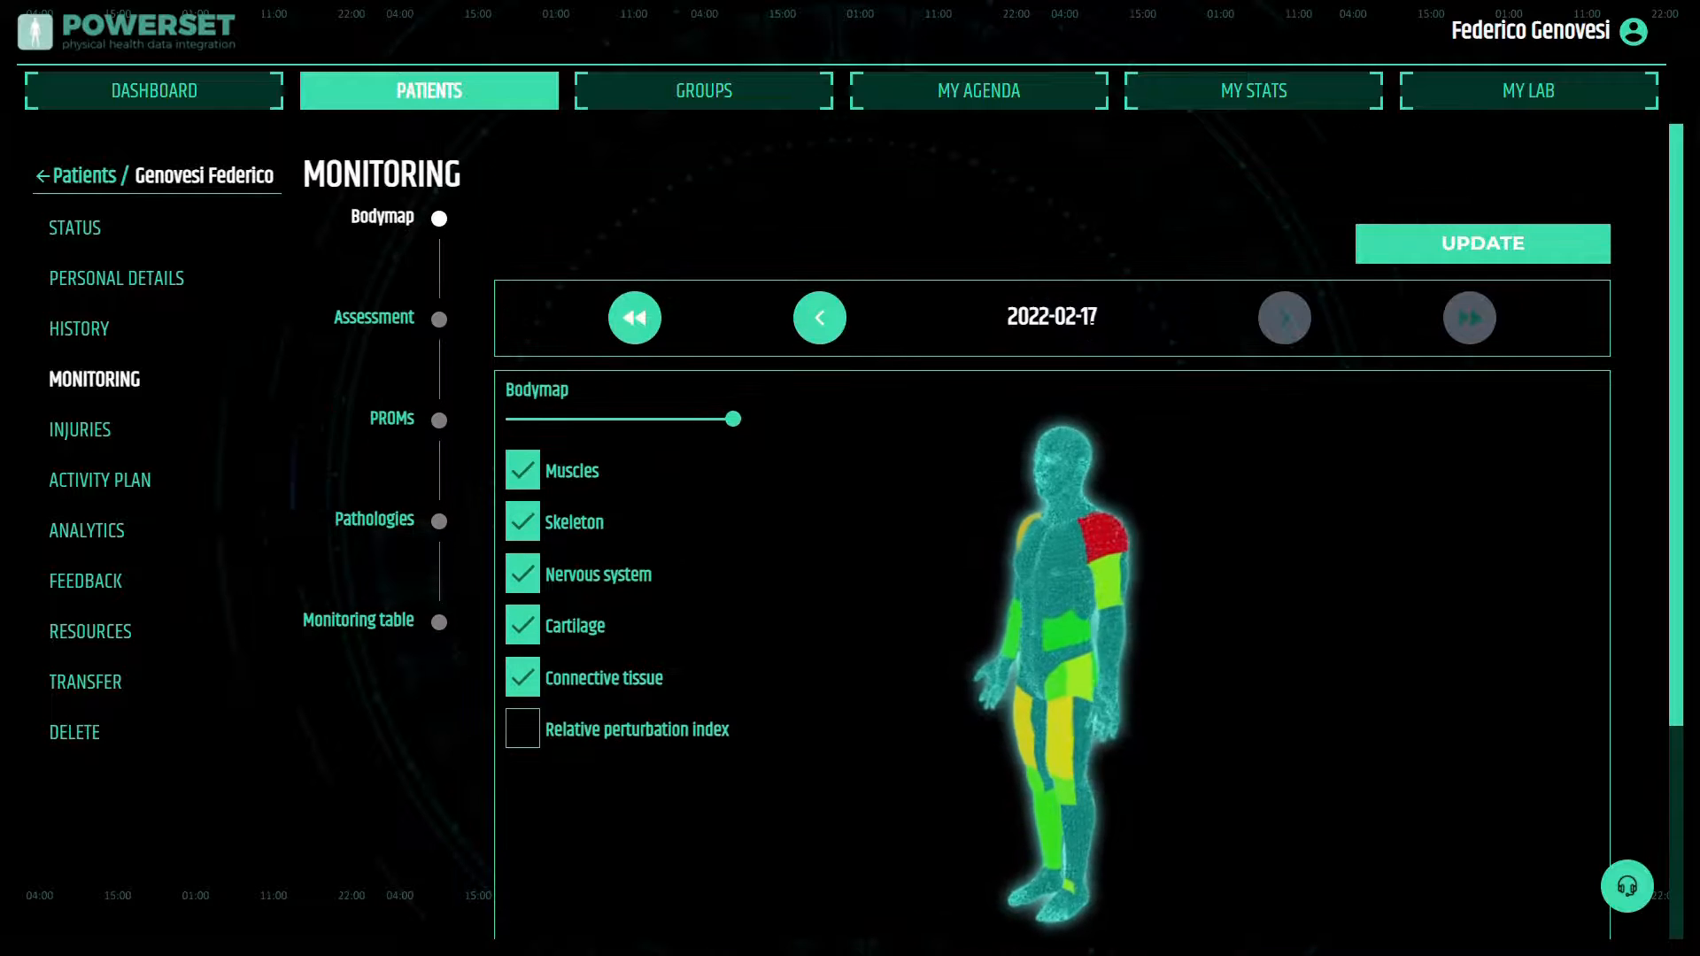
pyautogui.click(1508, 247)
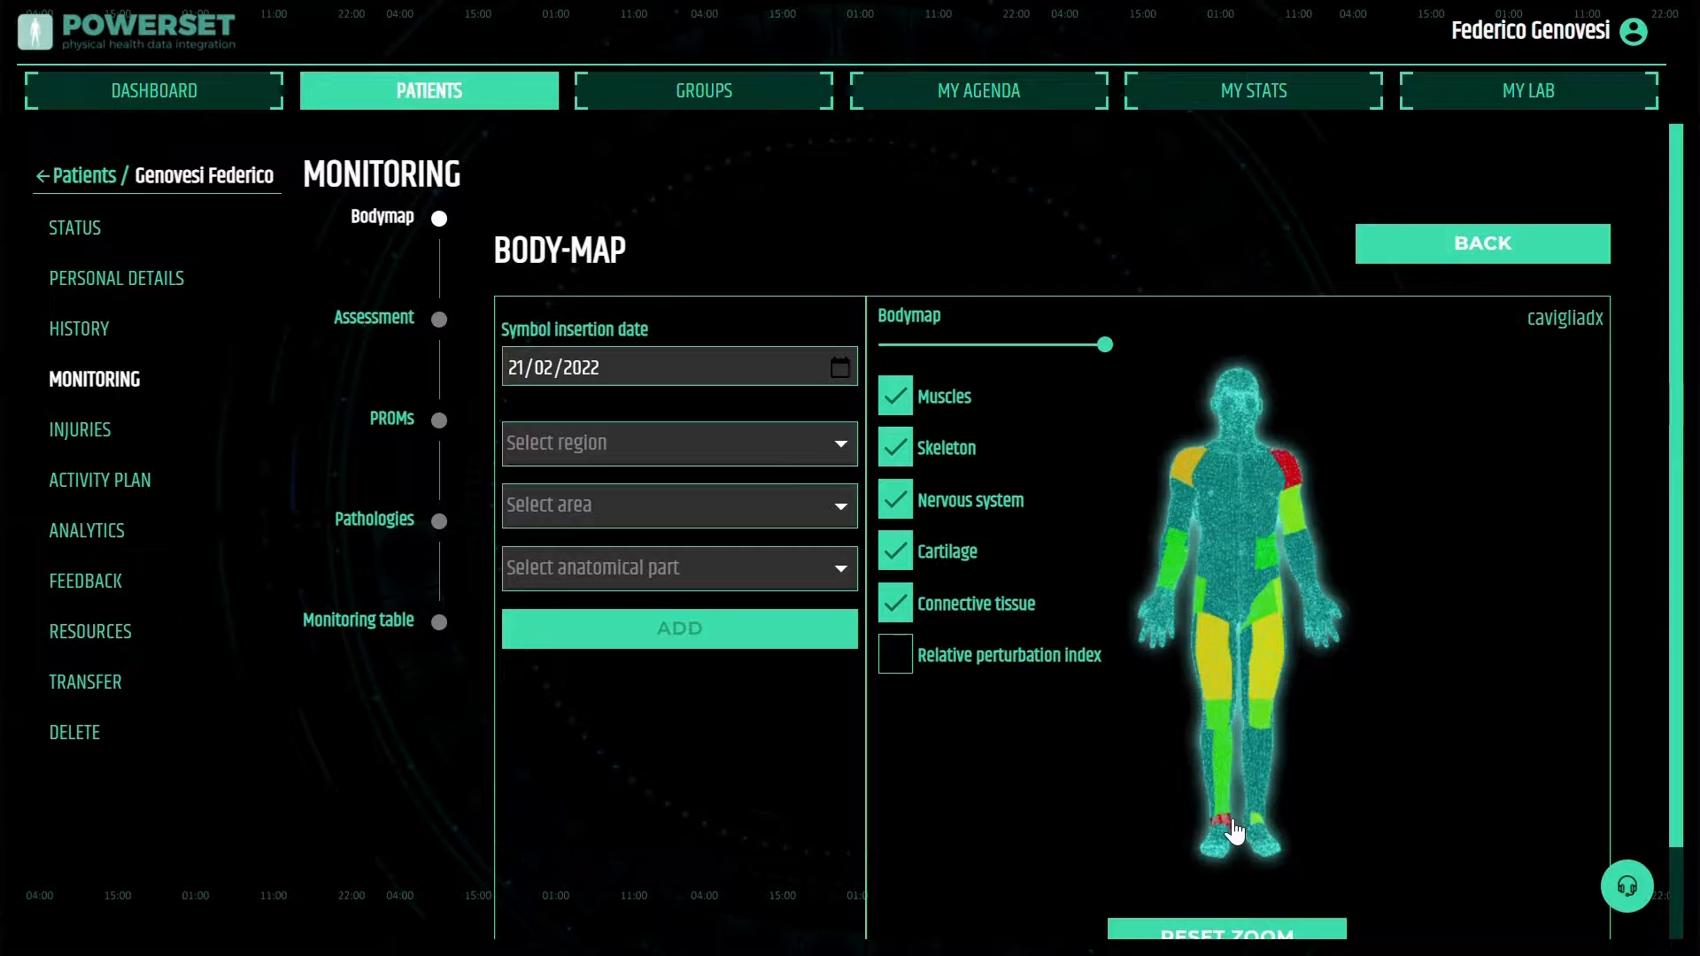
# Step: Select the right ankle region, its anterior area and the right ankle joint as the anatomical part for the new body map entry
pyautogui.click(1234, 831)
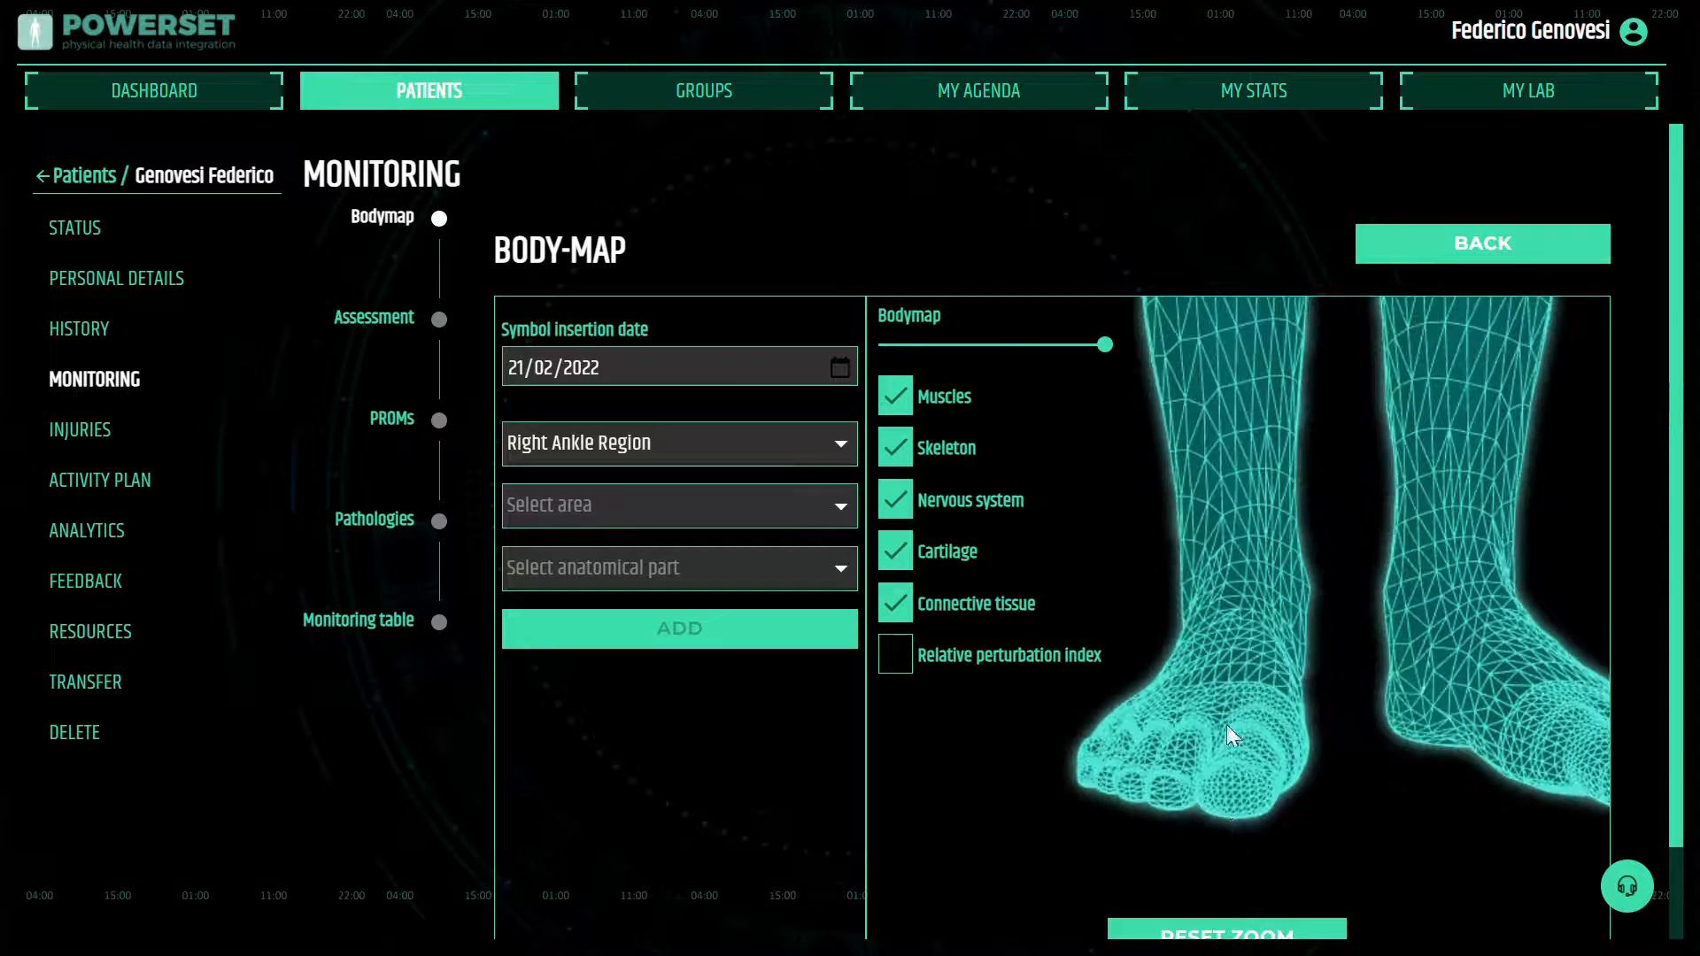
pyautogui.click(1242, 591)
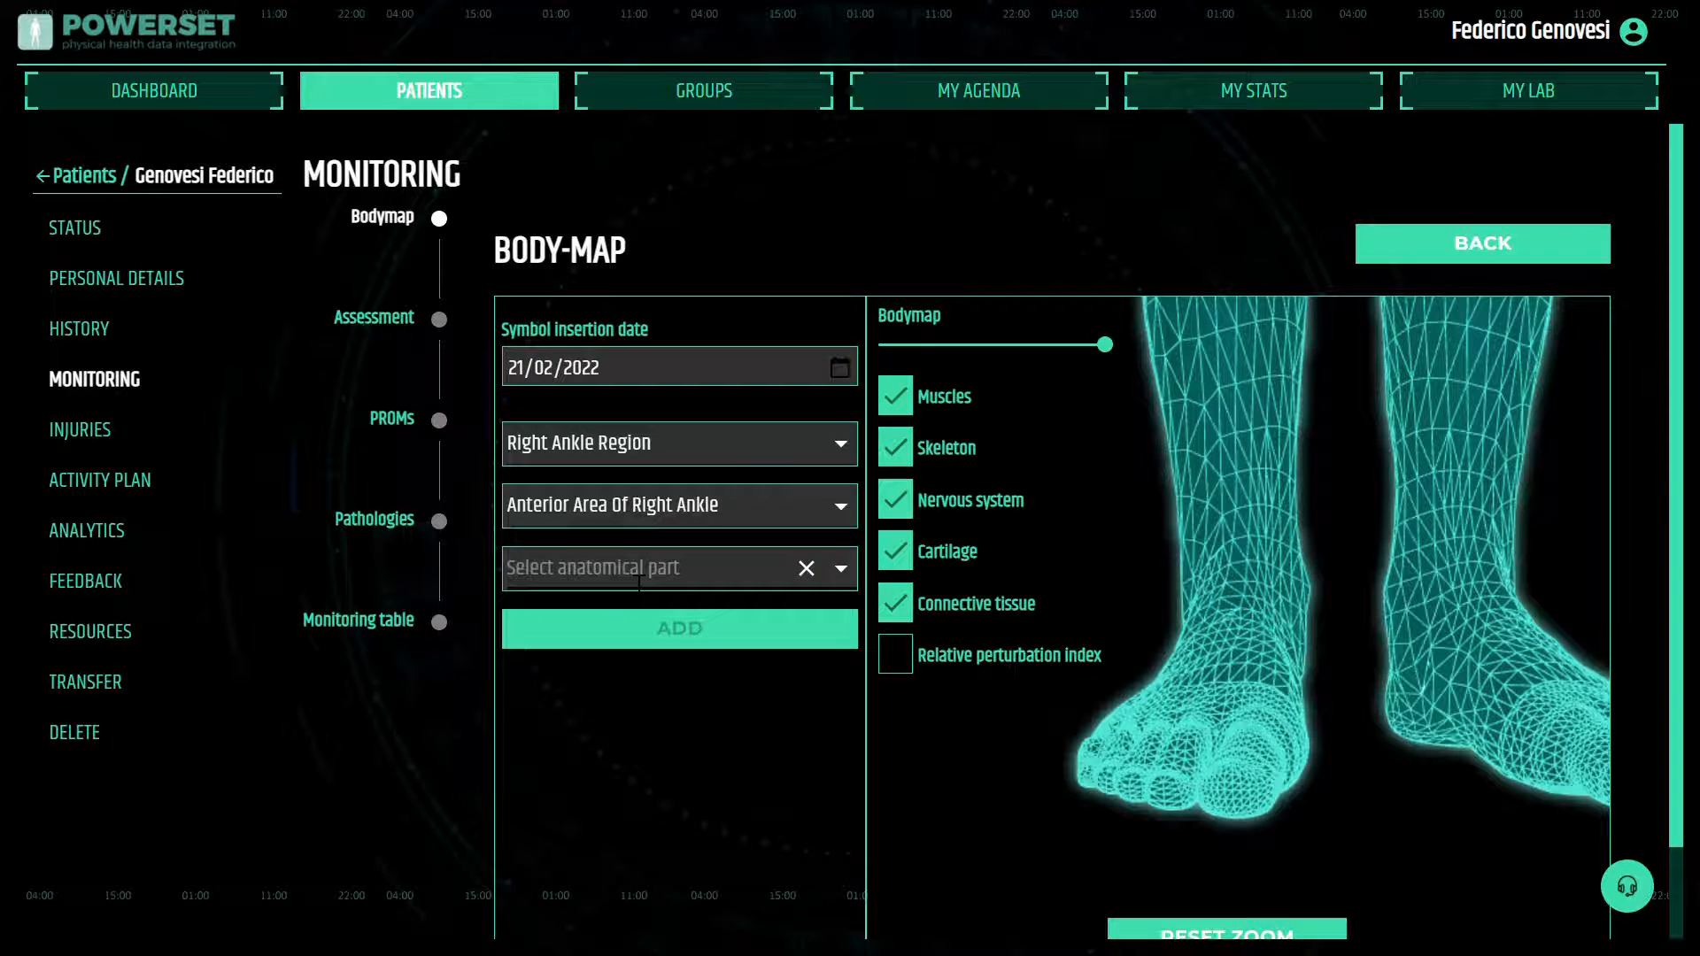
pyautogui.click(668, 581)
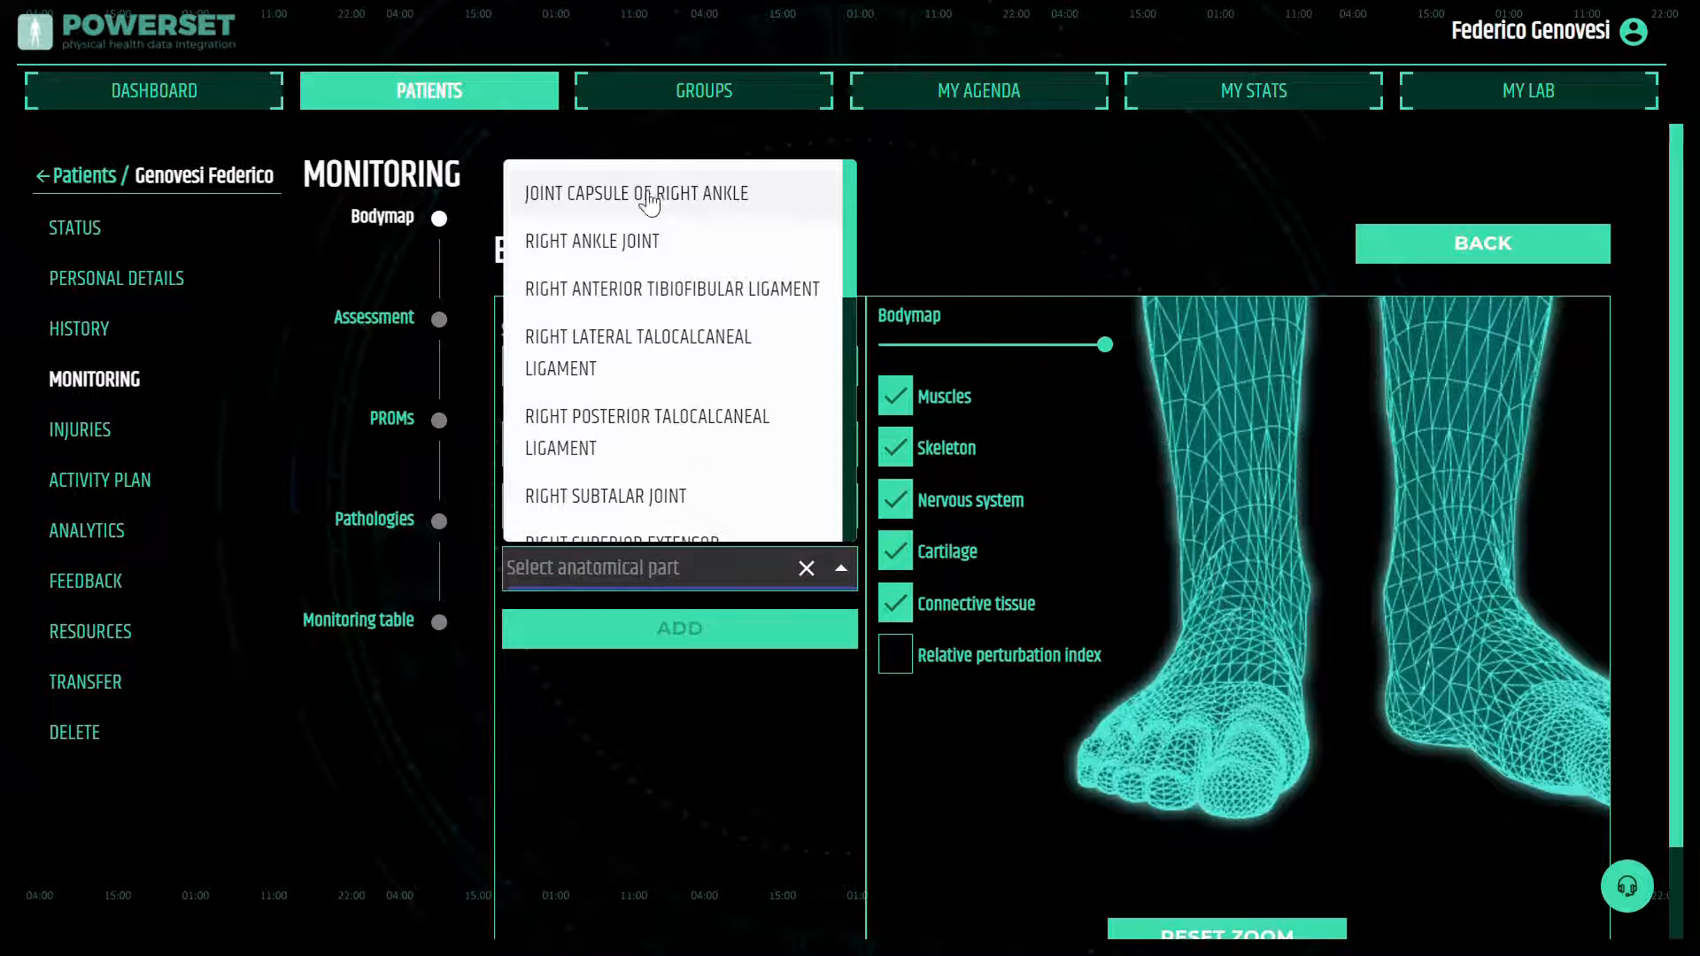
pyautogui.click(606, 248)
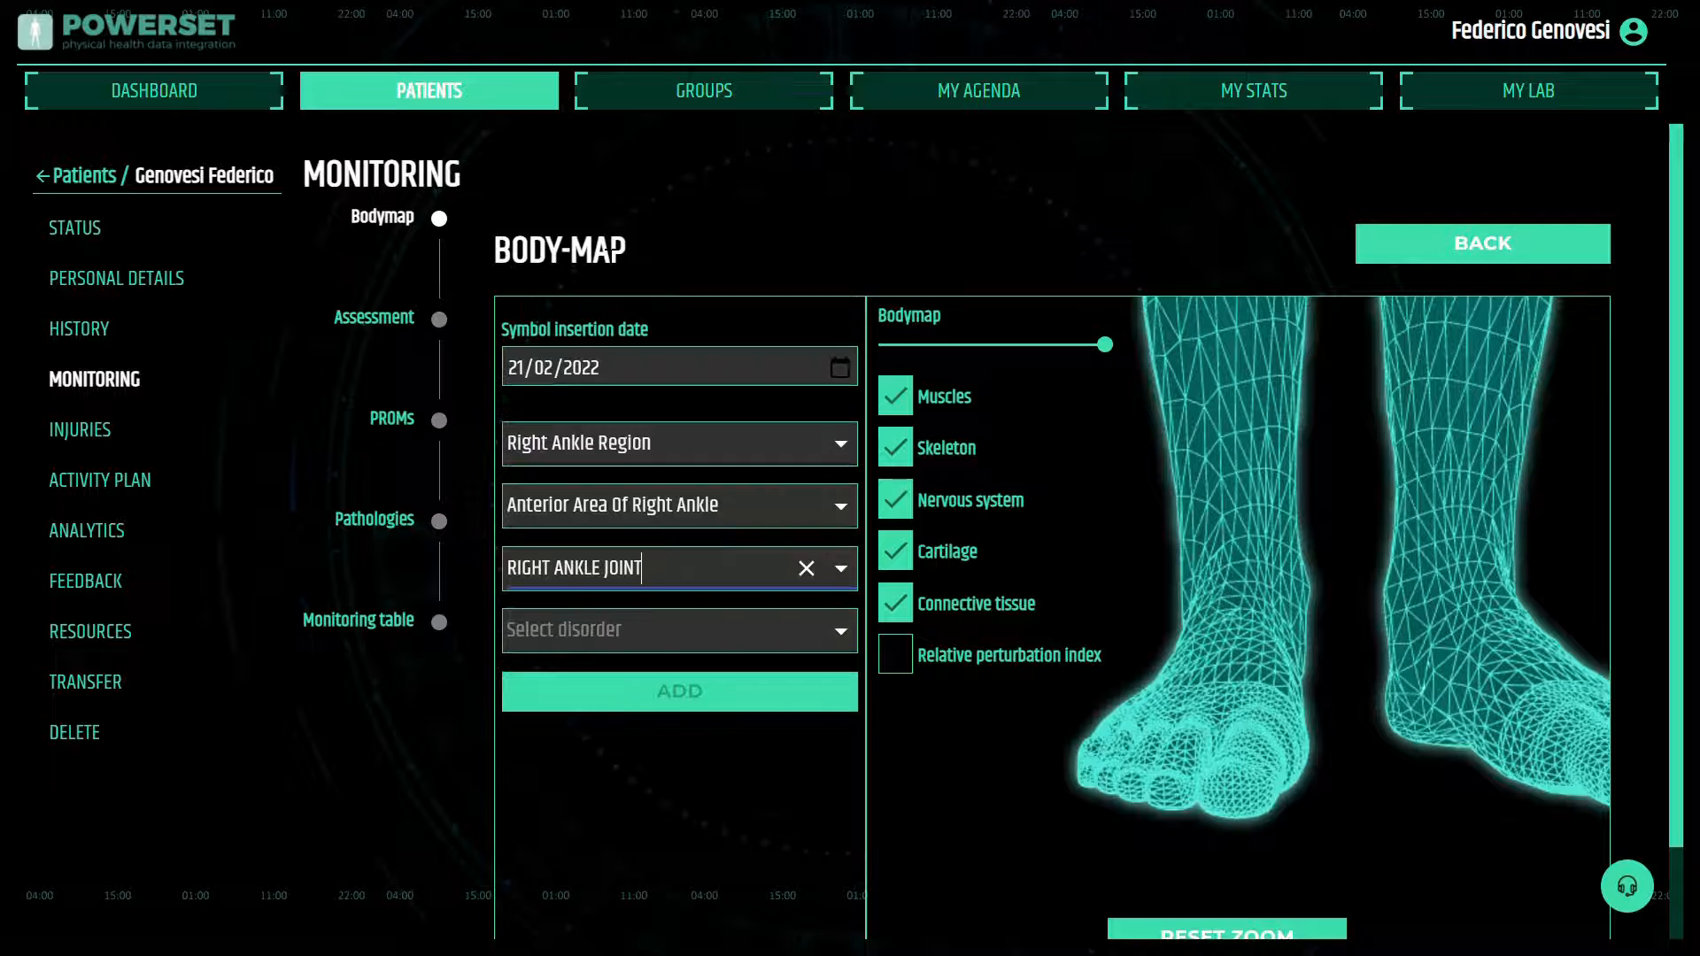
# Step: Set the disorder to Dysfunction, with pROM restriction as the dysfunction and Dorsal flexion as its type
pyautogui.click(842, 631)
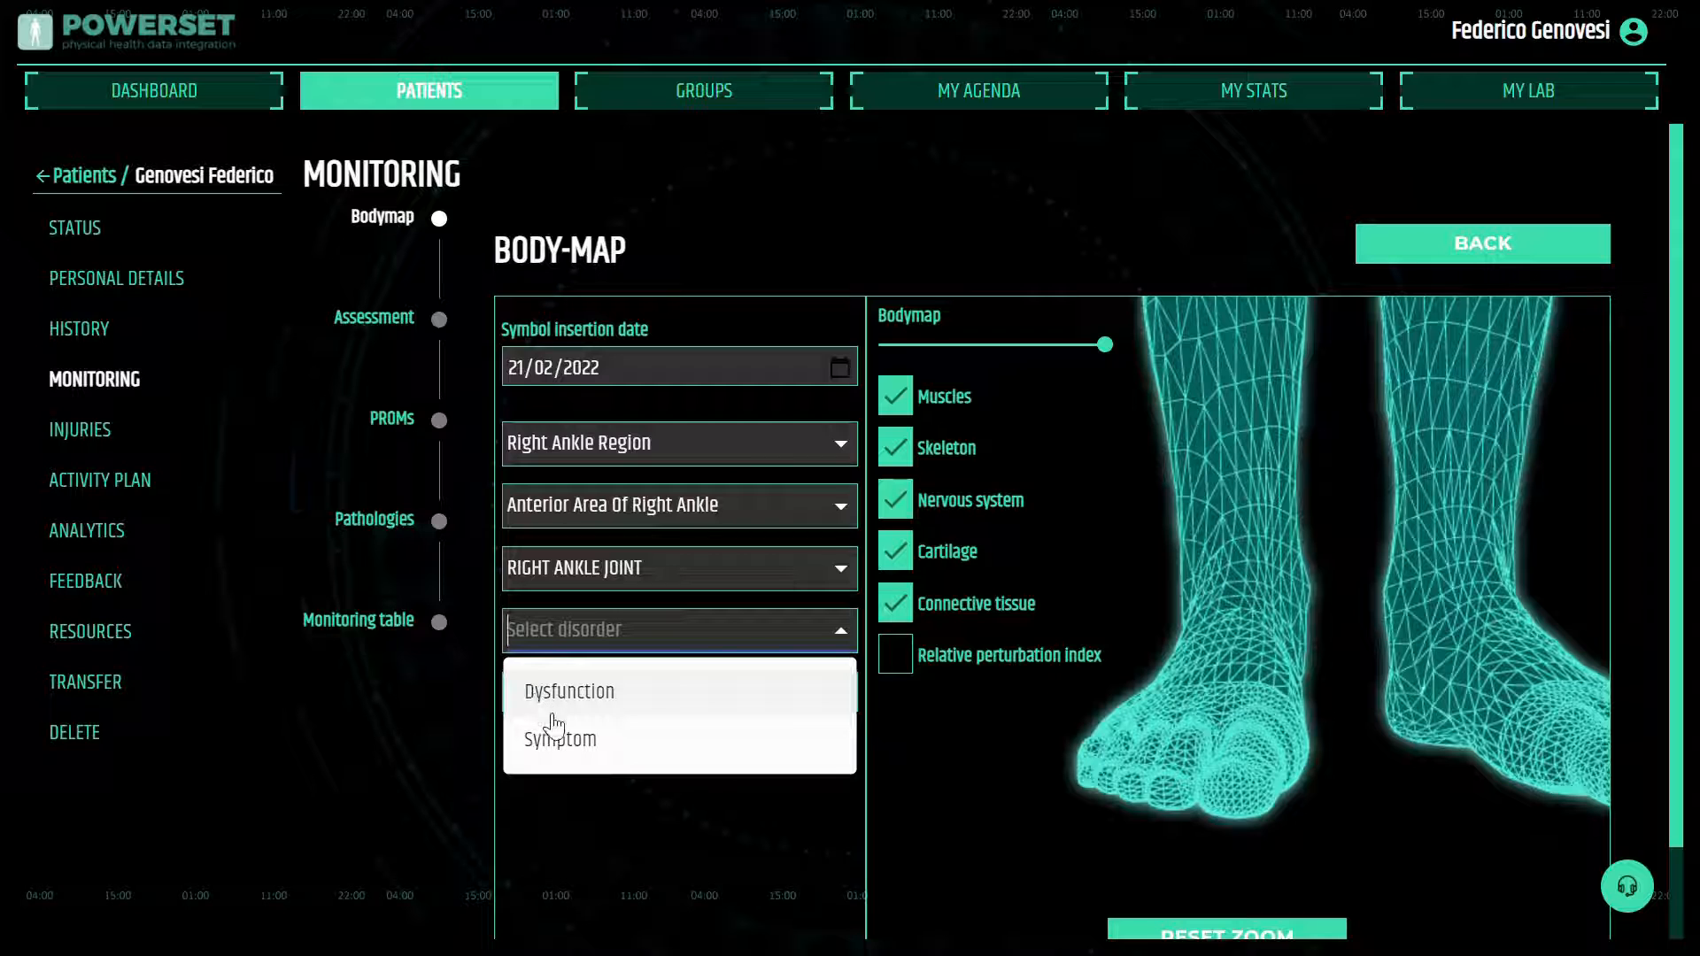
pyautogui.click(602, 694)
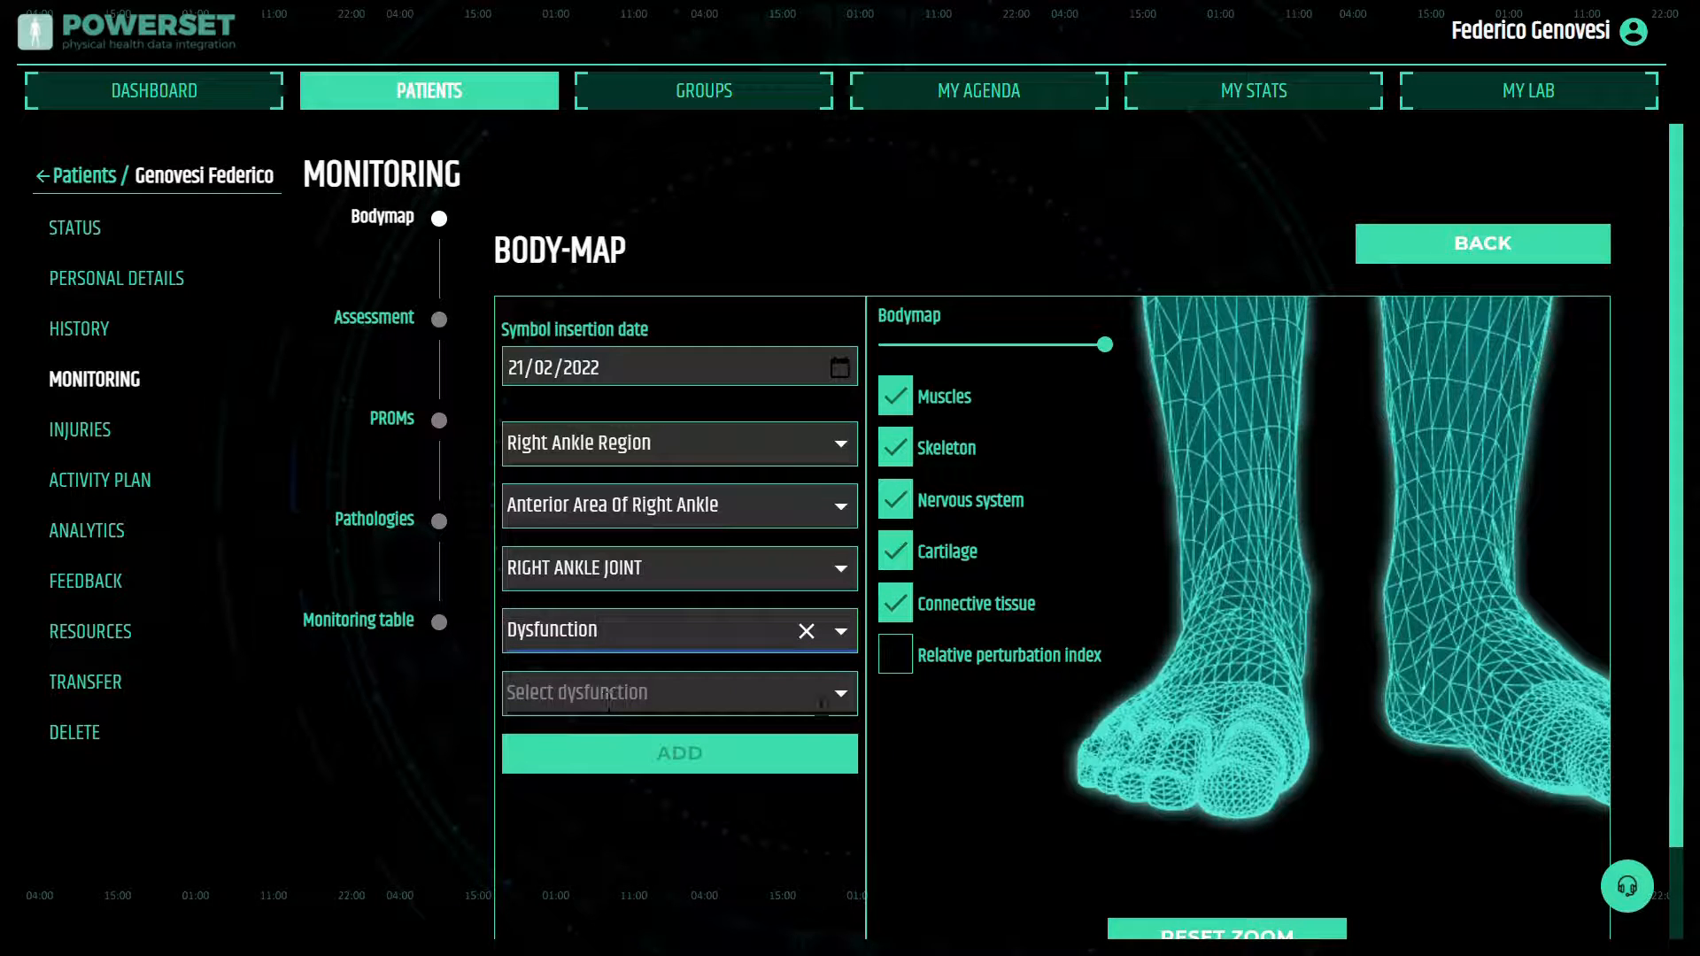
pyautogui.click(841, 693)
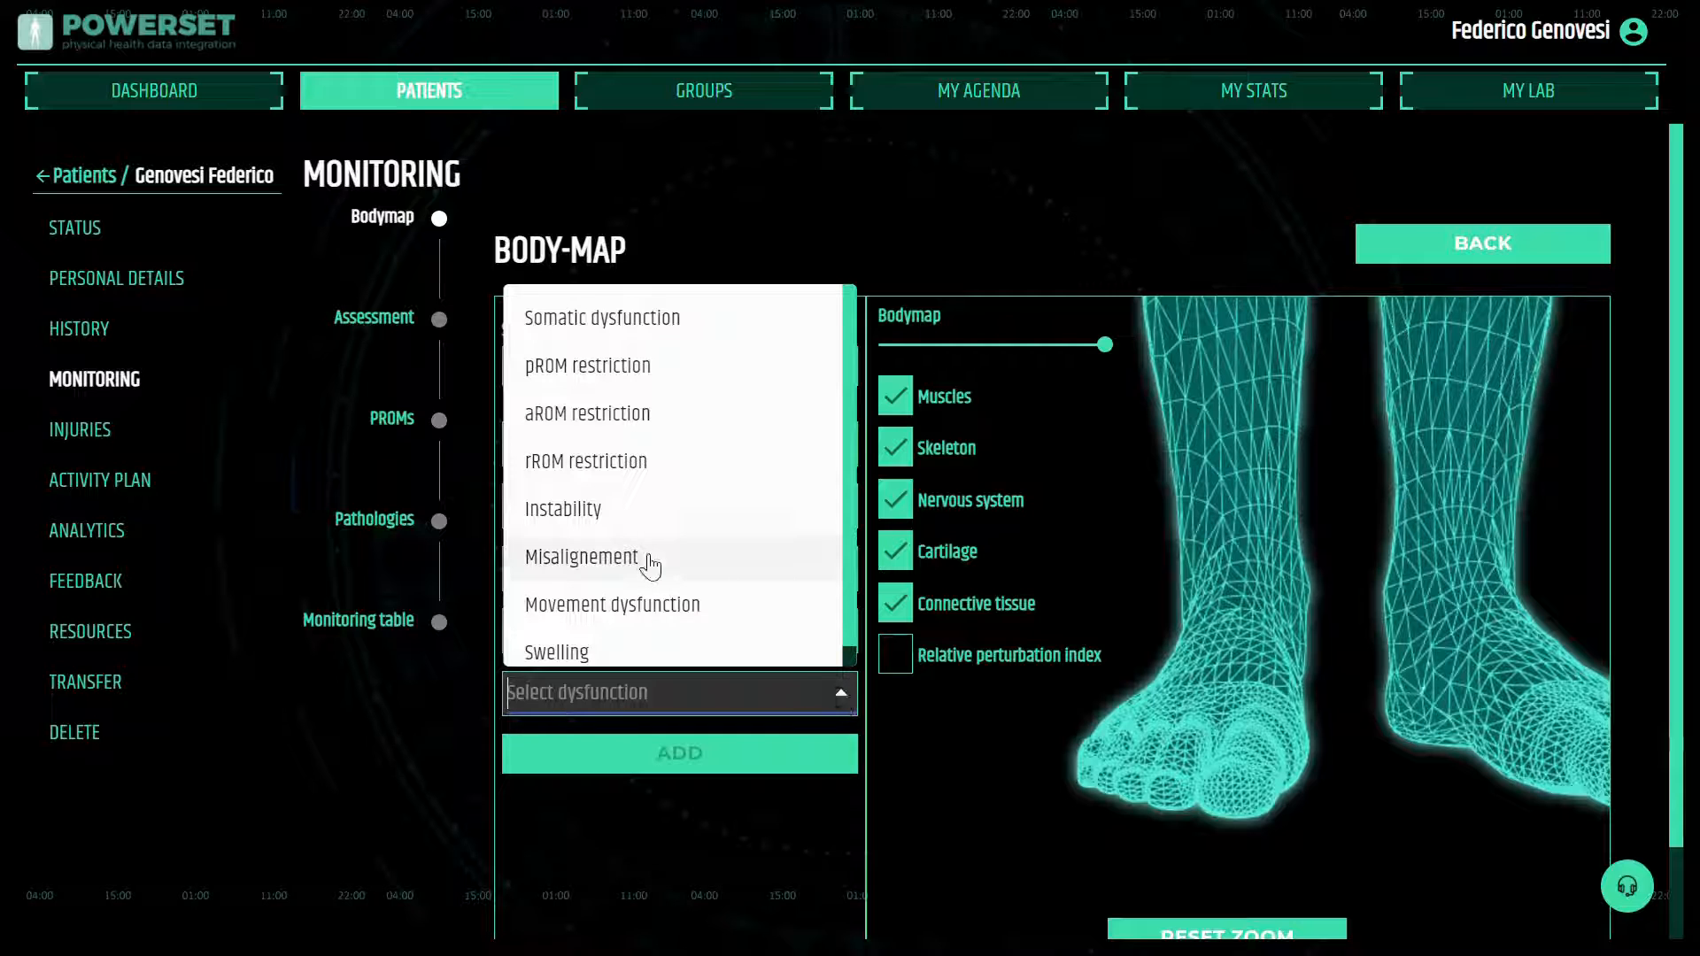
pyautogui.click(610, 371)
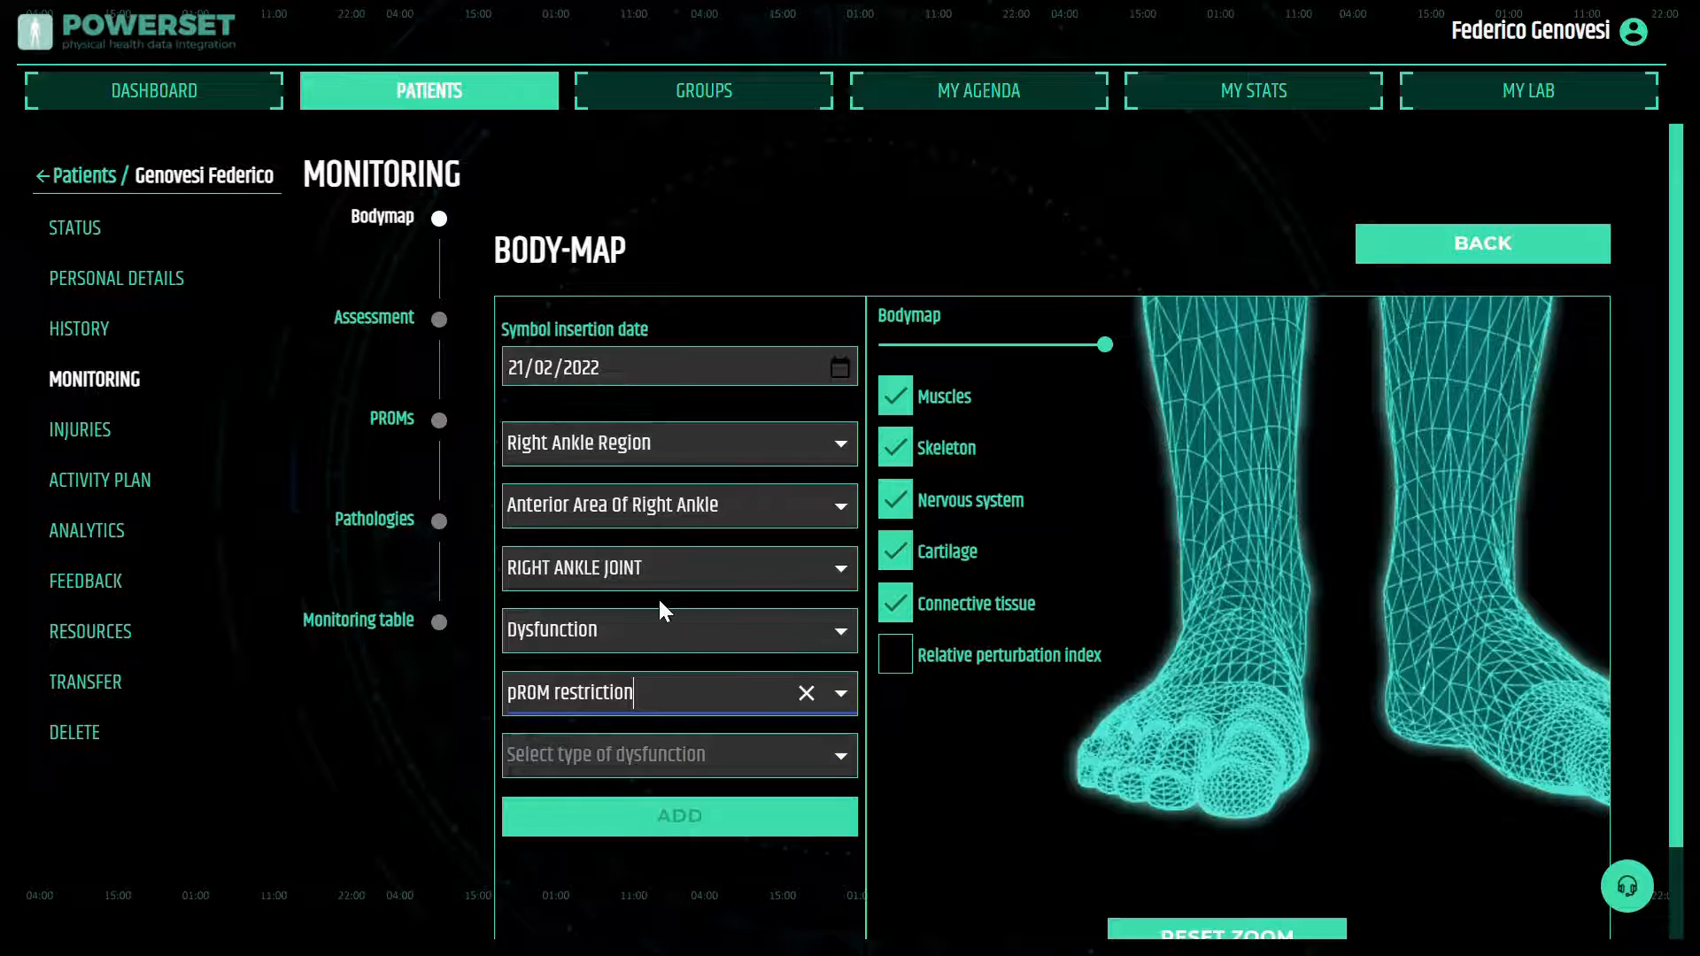
pyautogui.scroll(-1, 657, 597)
pyautogui.click(841, 656)
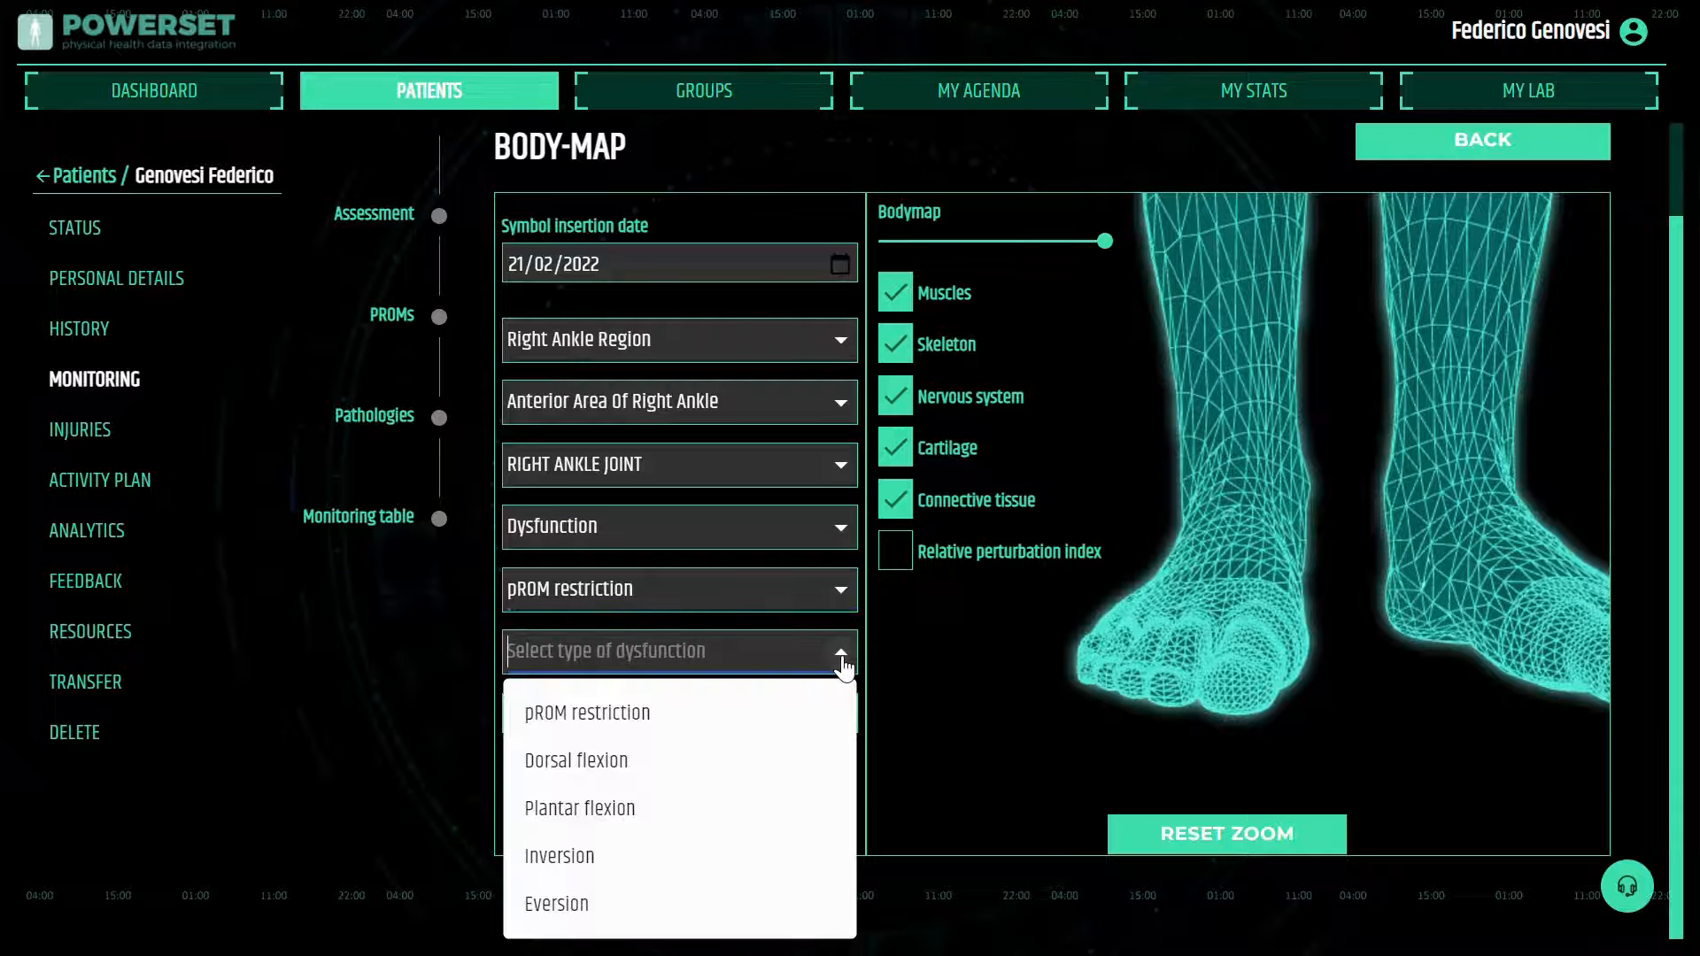
pyautogui.click(607, 765)
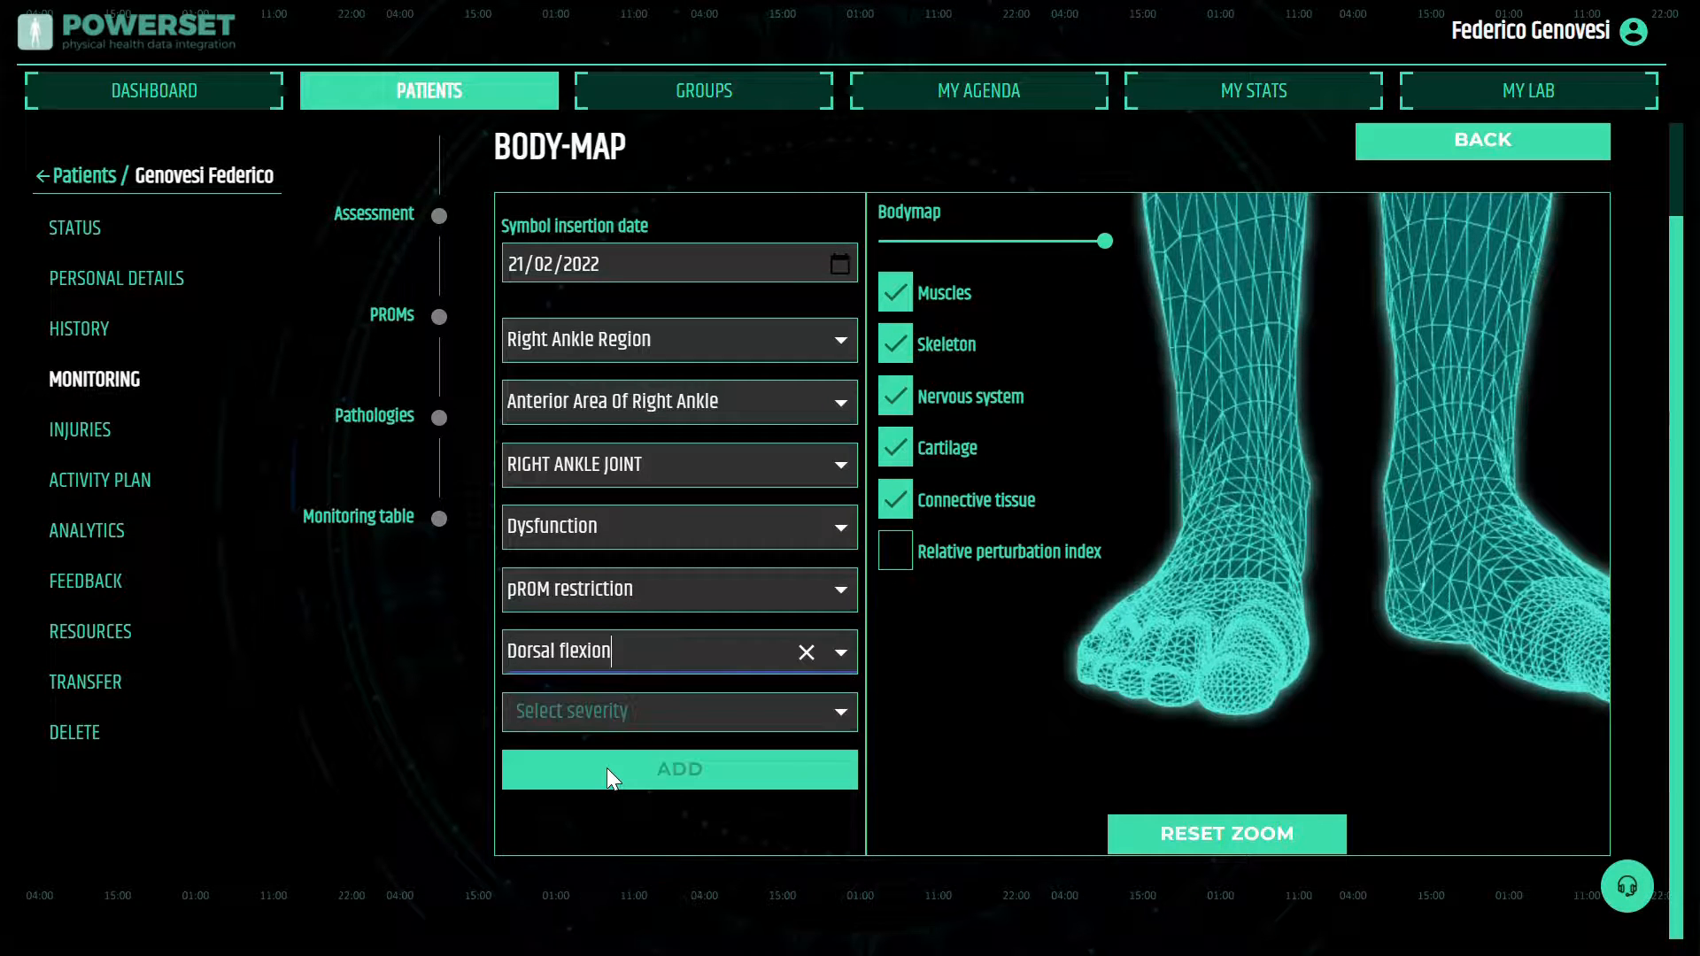
# Step: Set the severity to Mild and add the right ankle joint entry to the body map
pyautogui.click(842, 711)
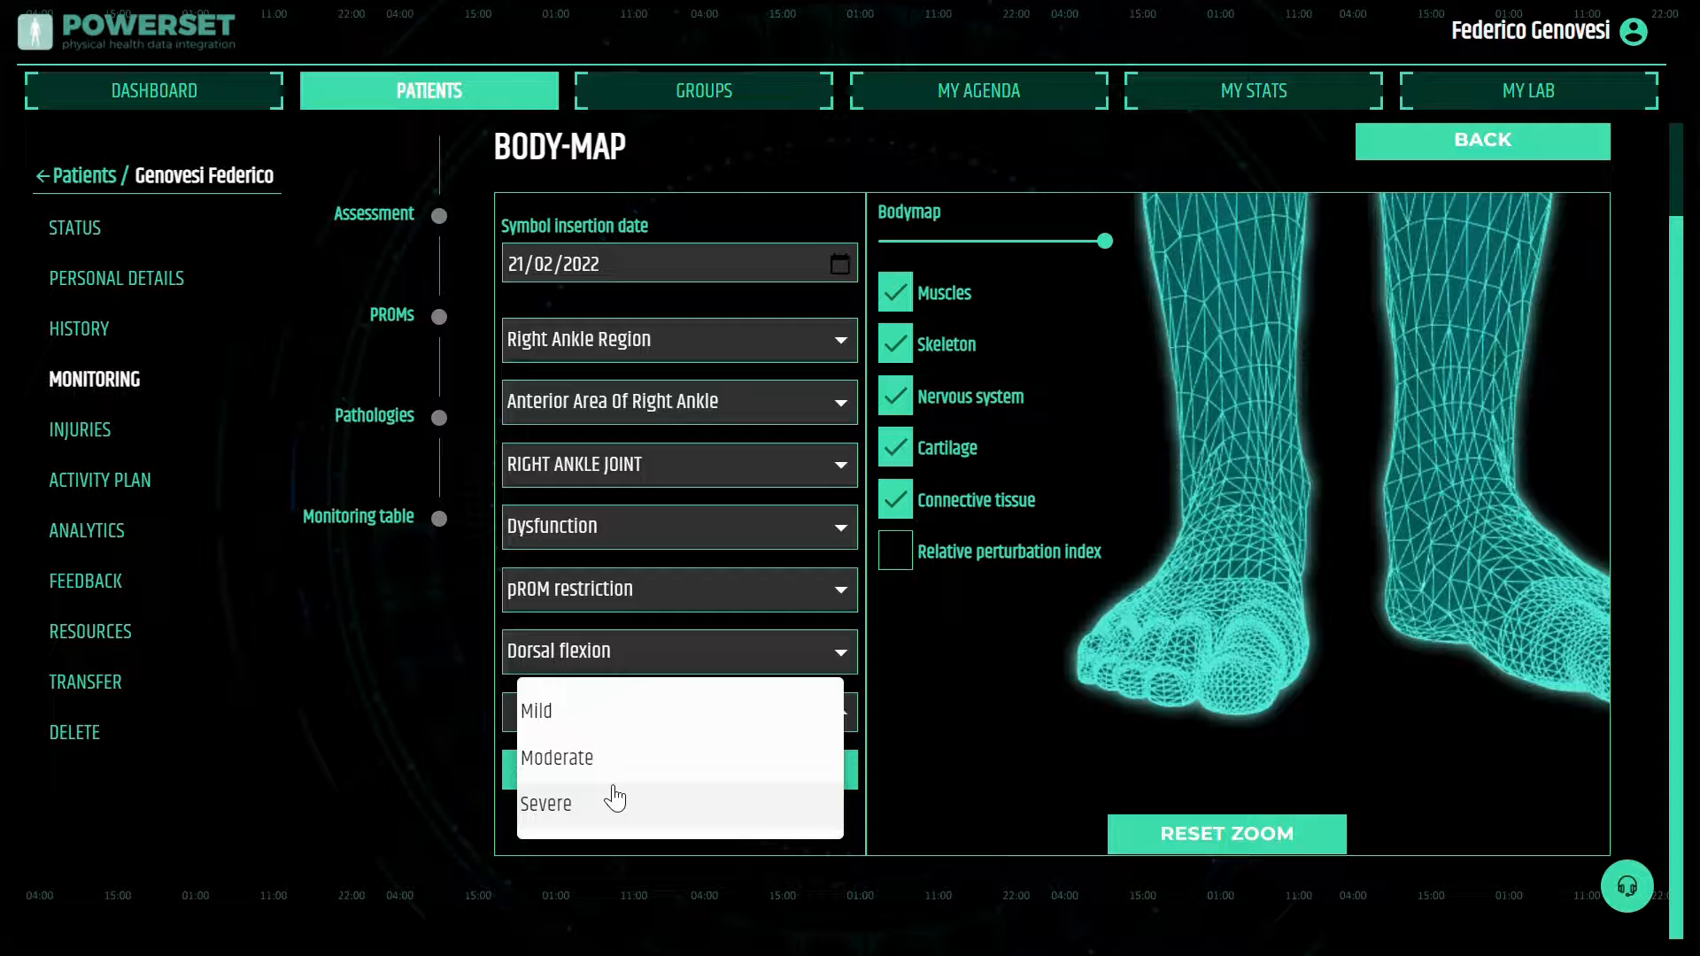
pyautogui.click(564, 722)
pyautogui.click(694, 772)
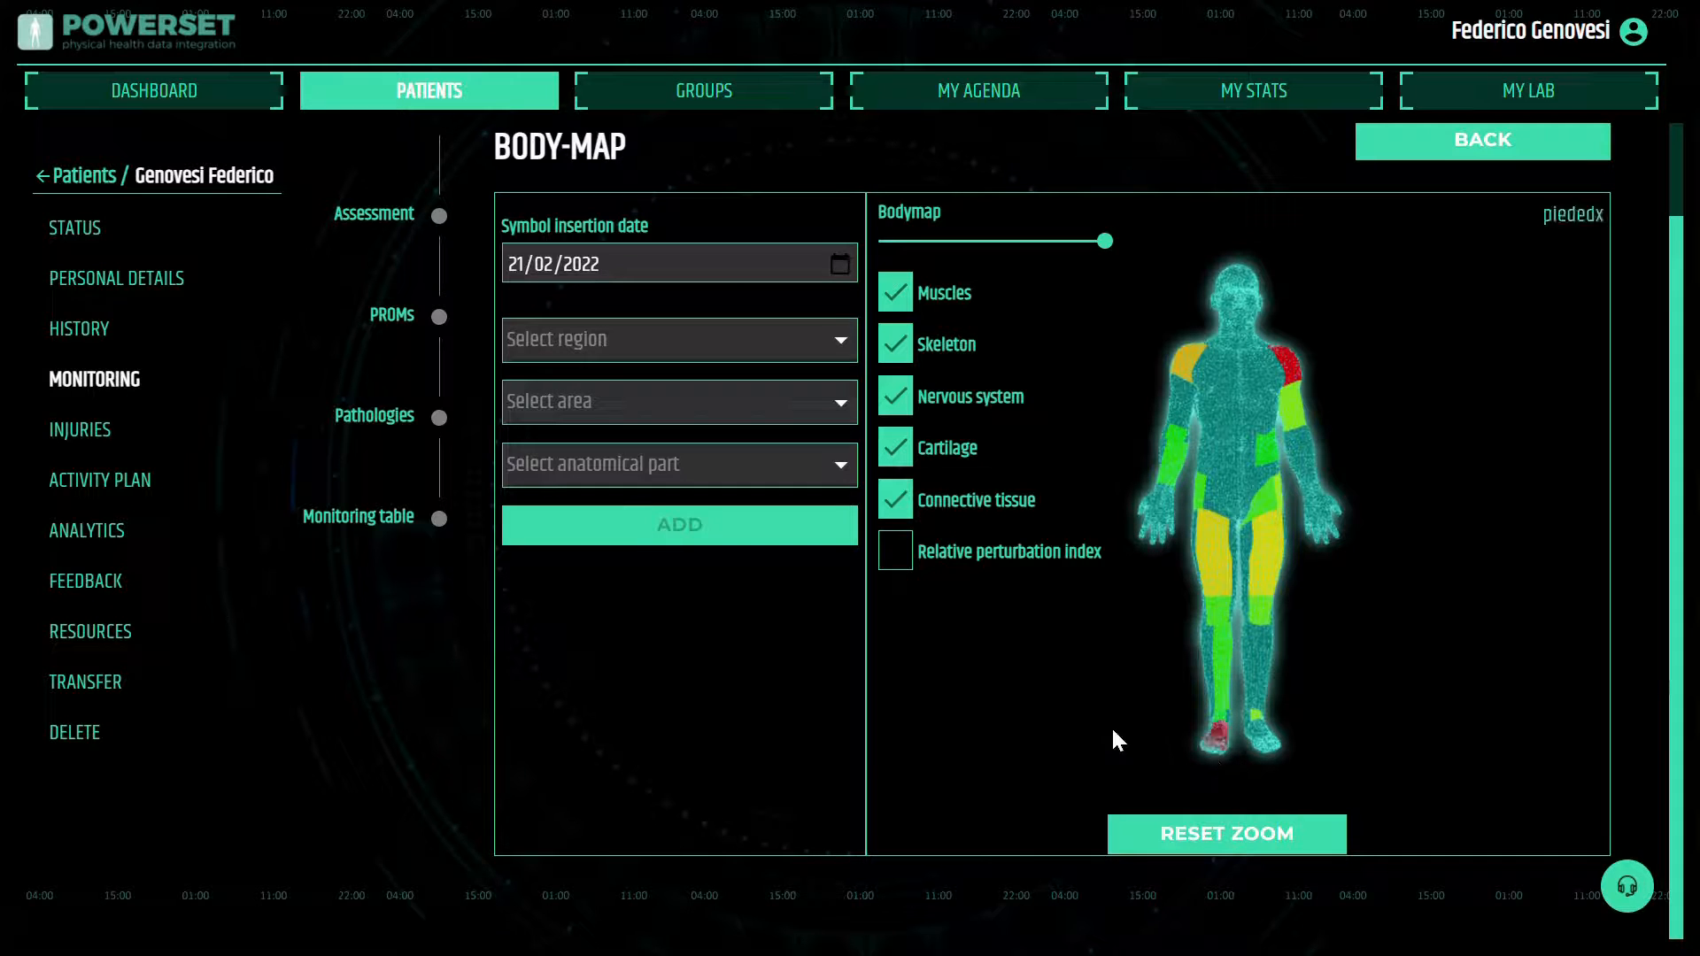
# Step: Show the relative perturbation index and review the disorder detail of the new entry on the front of the right ankle
pyautogui.click(895, 553)
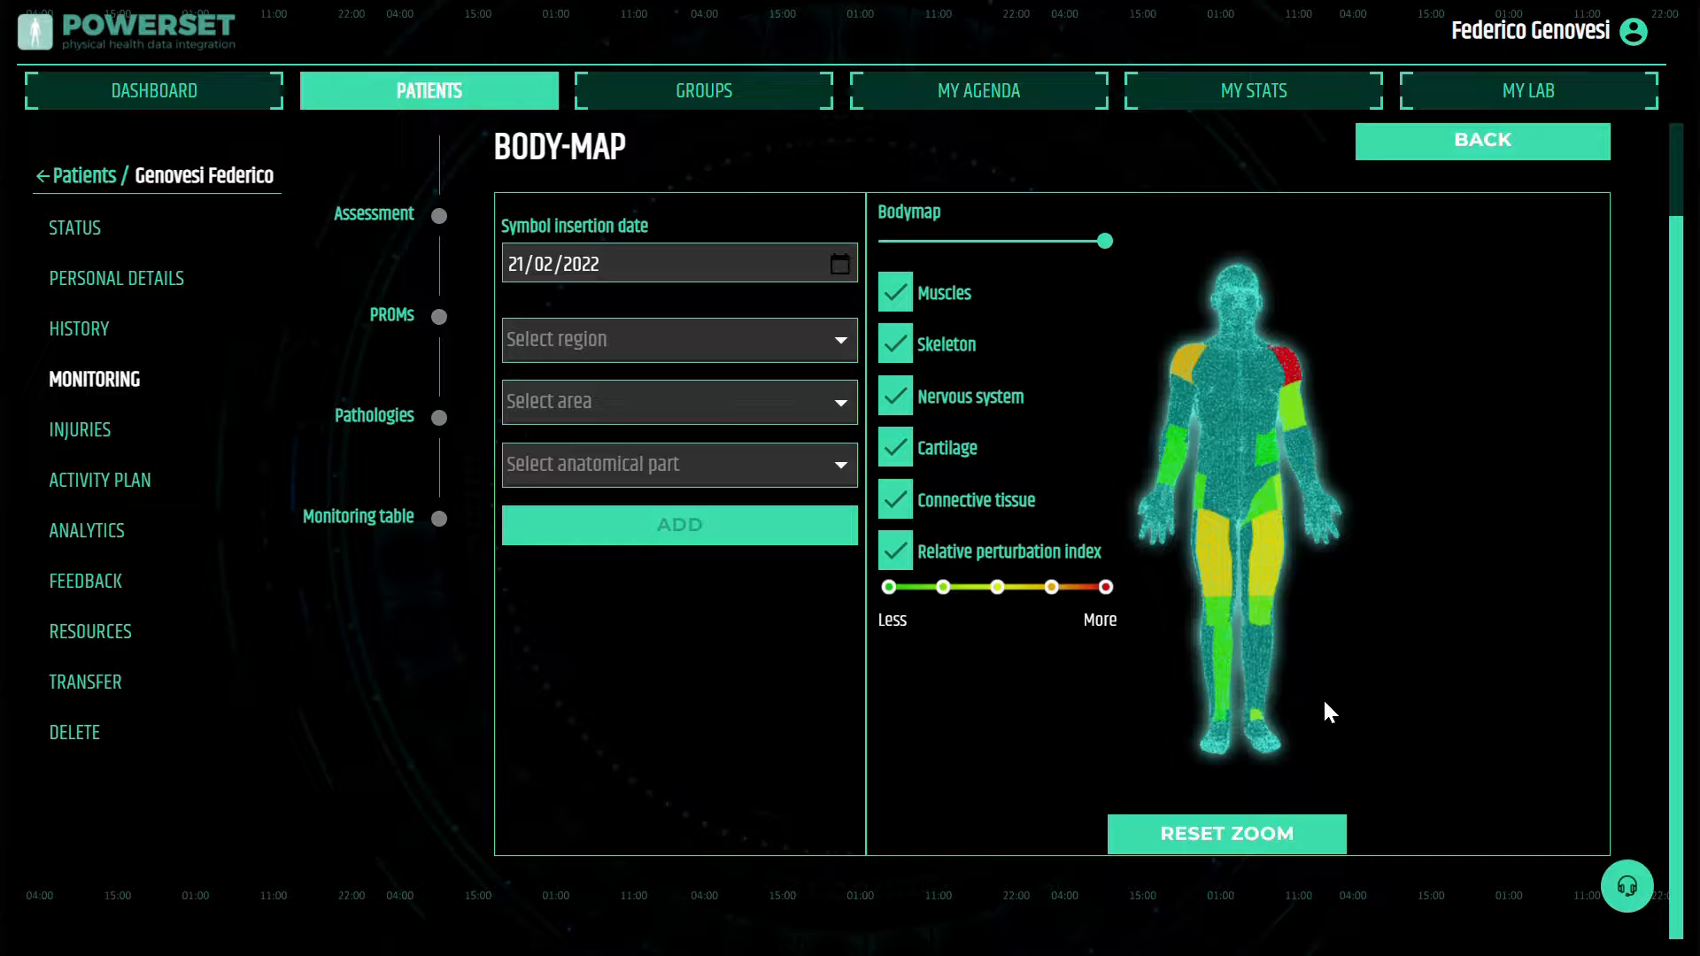
pyautogui.click(1231, 726)
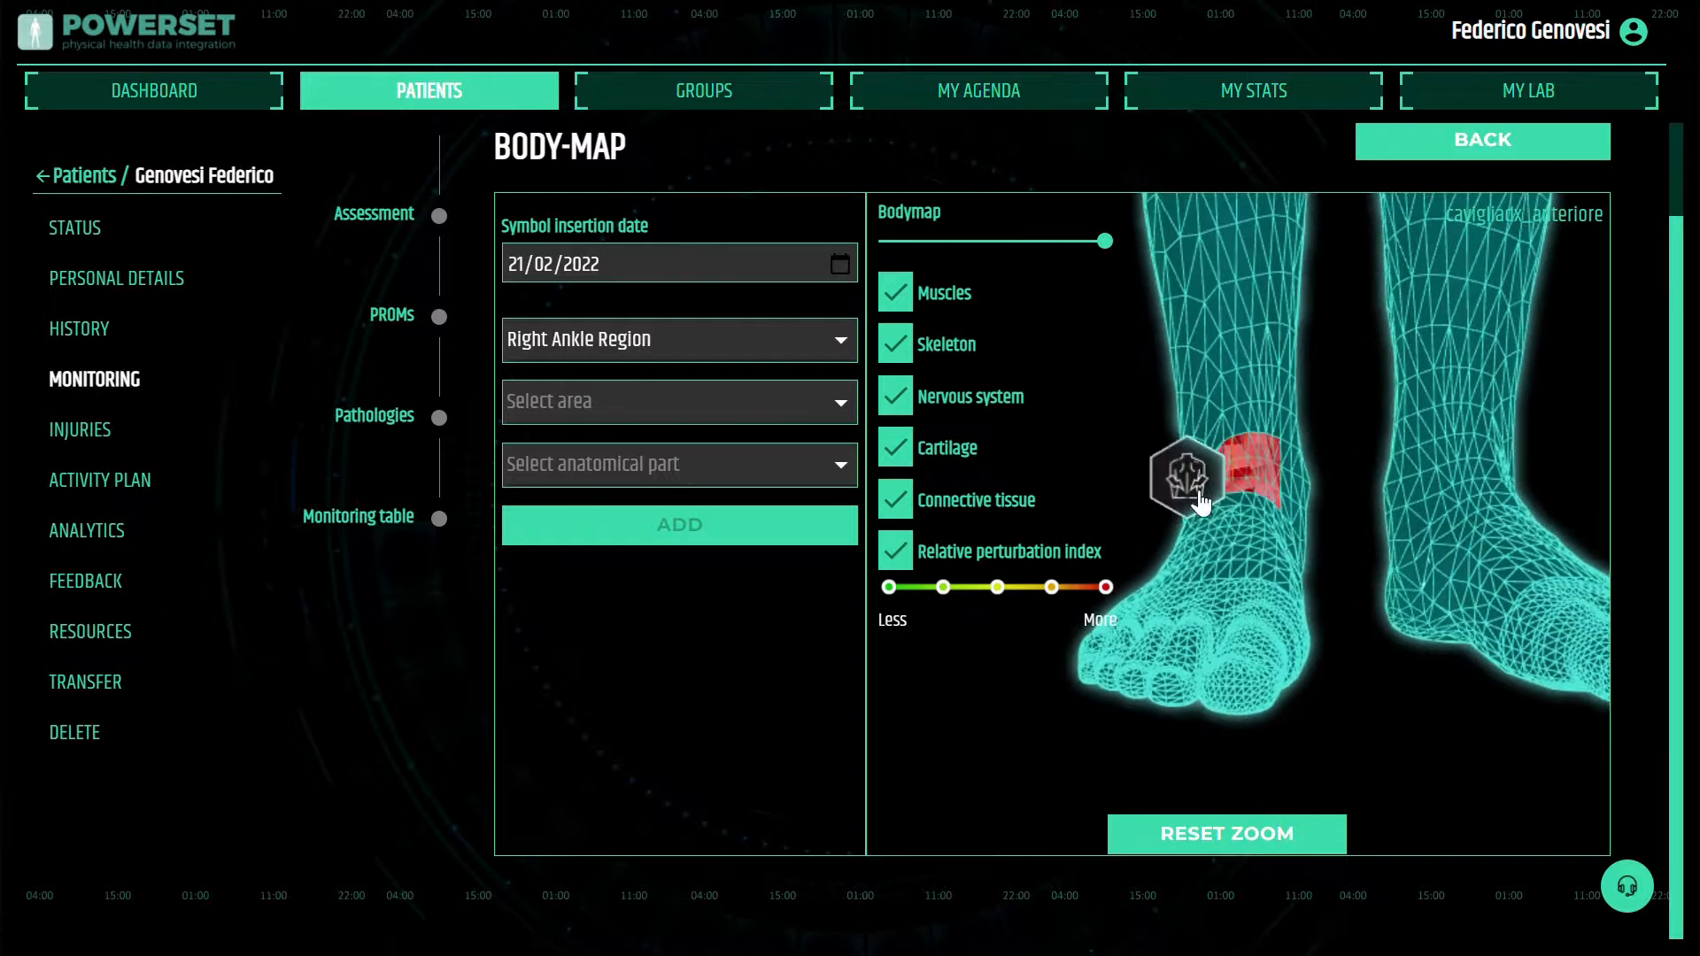
pyautogui.click(1196, 486)
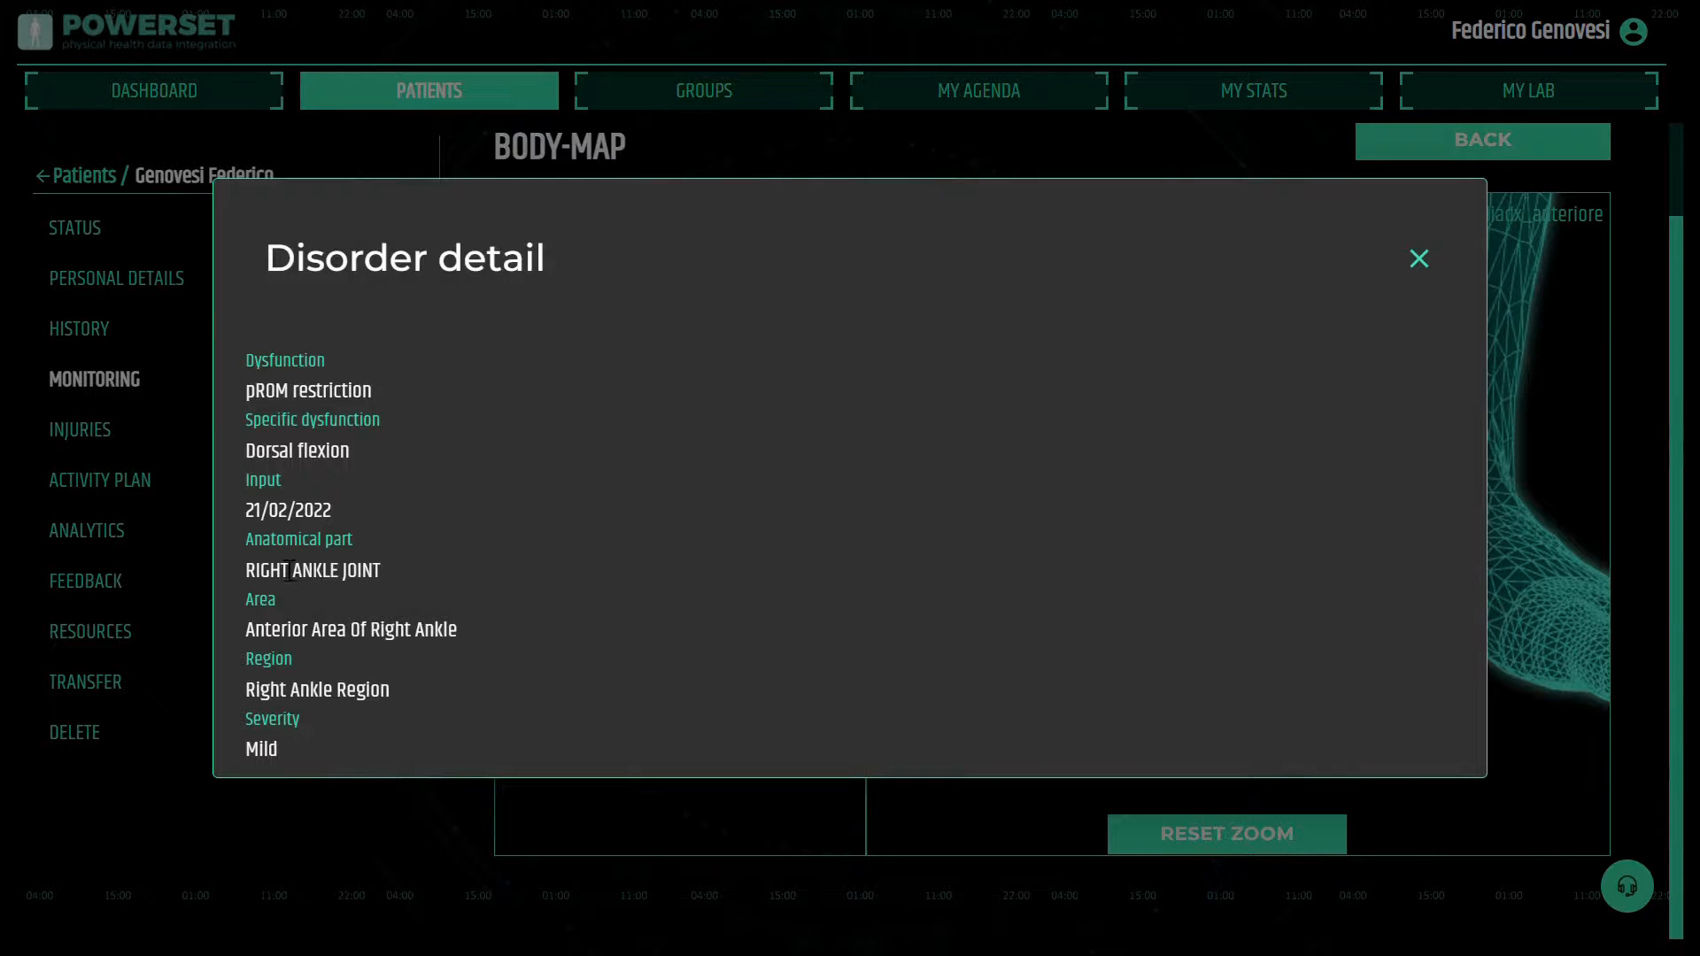
pyautogui.click(1420, 258)
# Step: Reset the body map to the full body view and leave the body map update page
pyautogui.click(1218, 849)
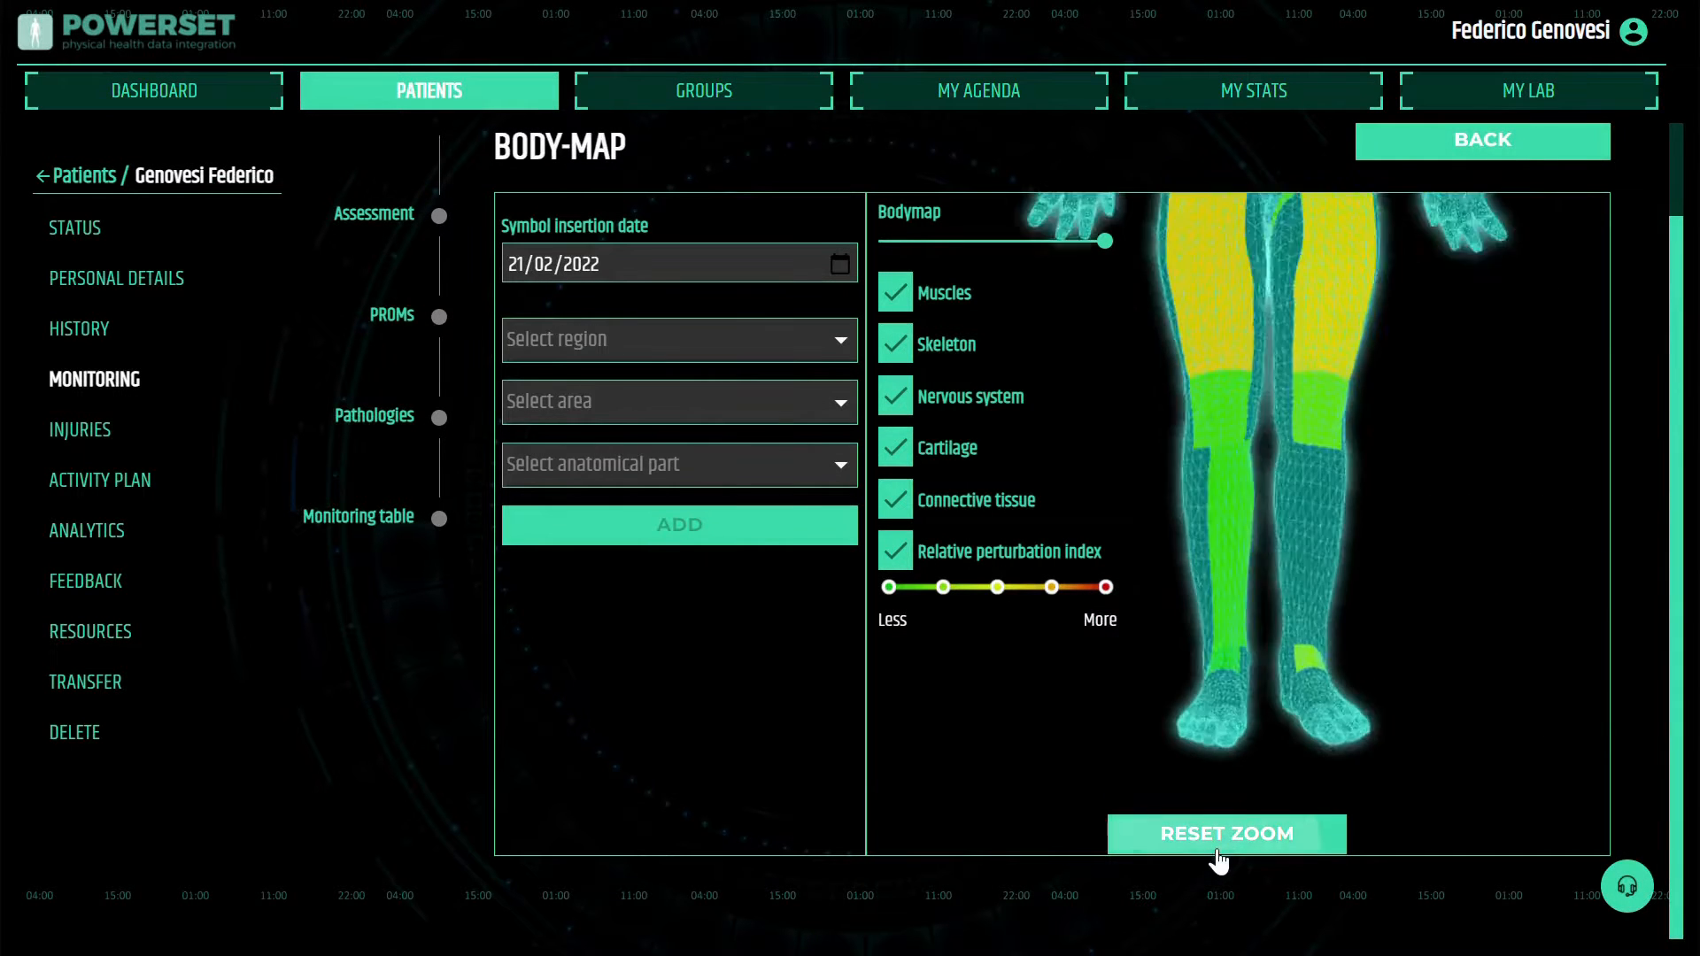
pyautogui.scroll(1, 1403, 535)
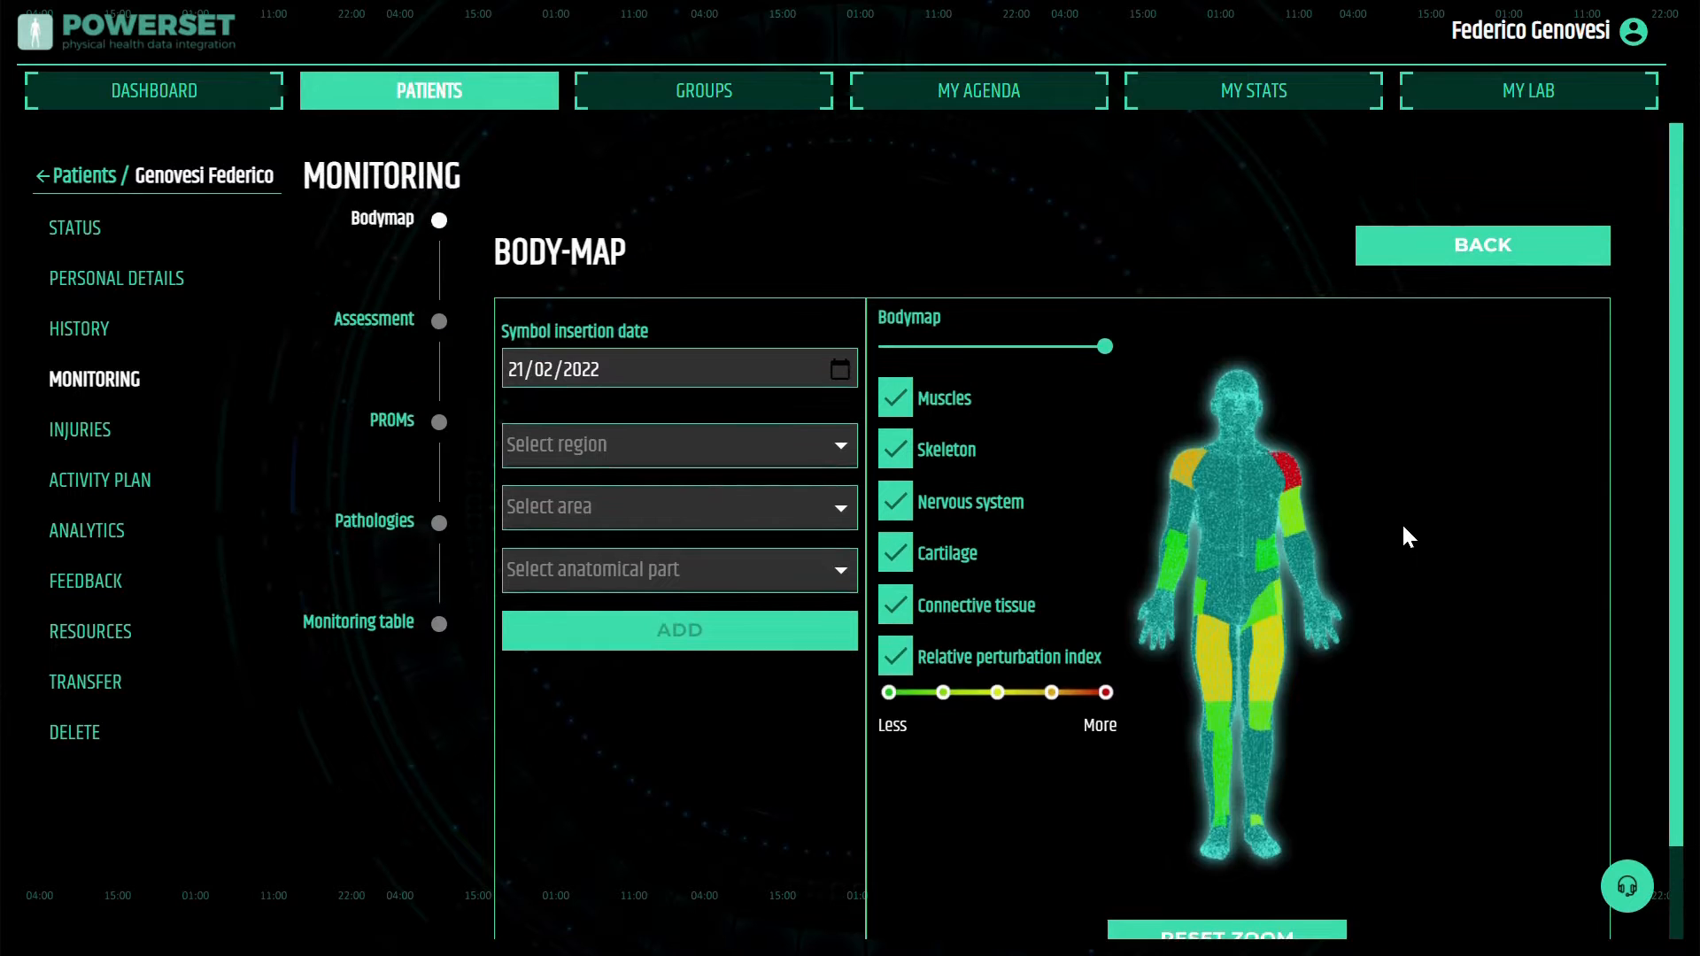
pyautogui.click(1504, 257)
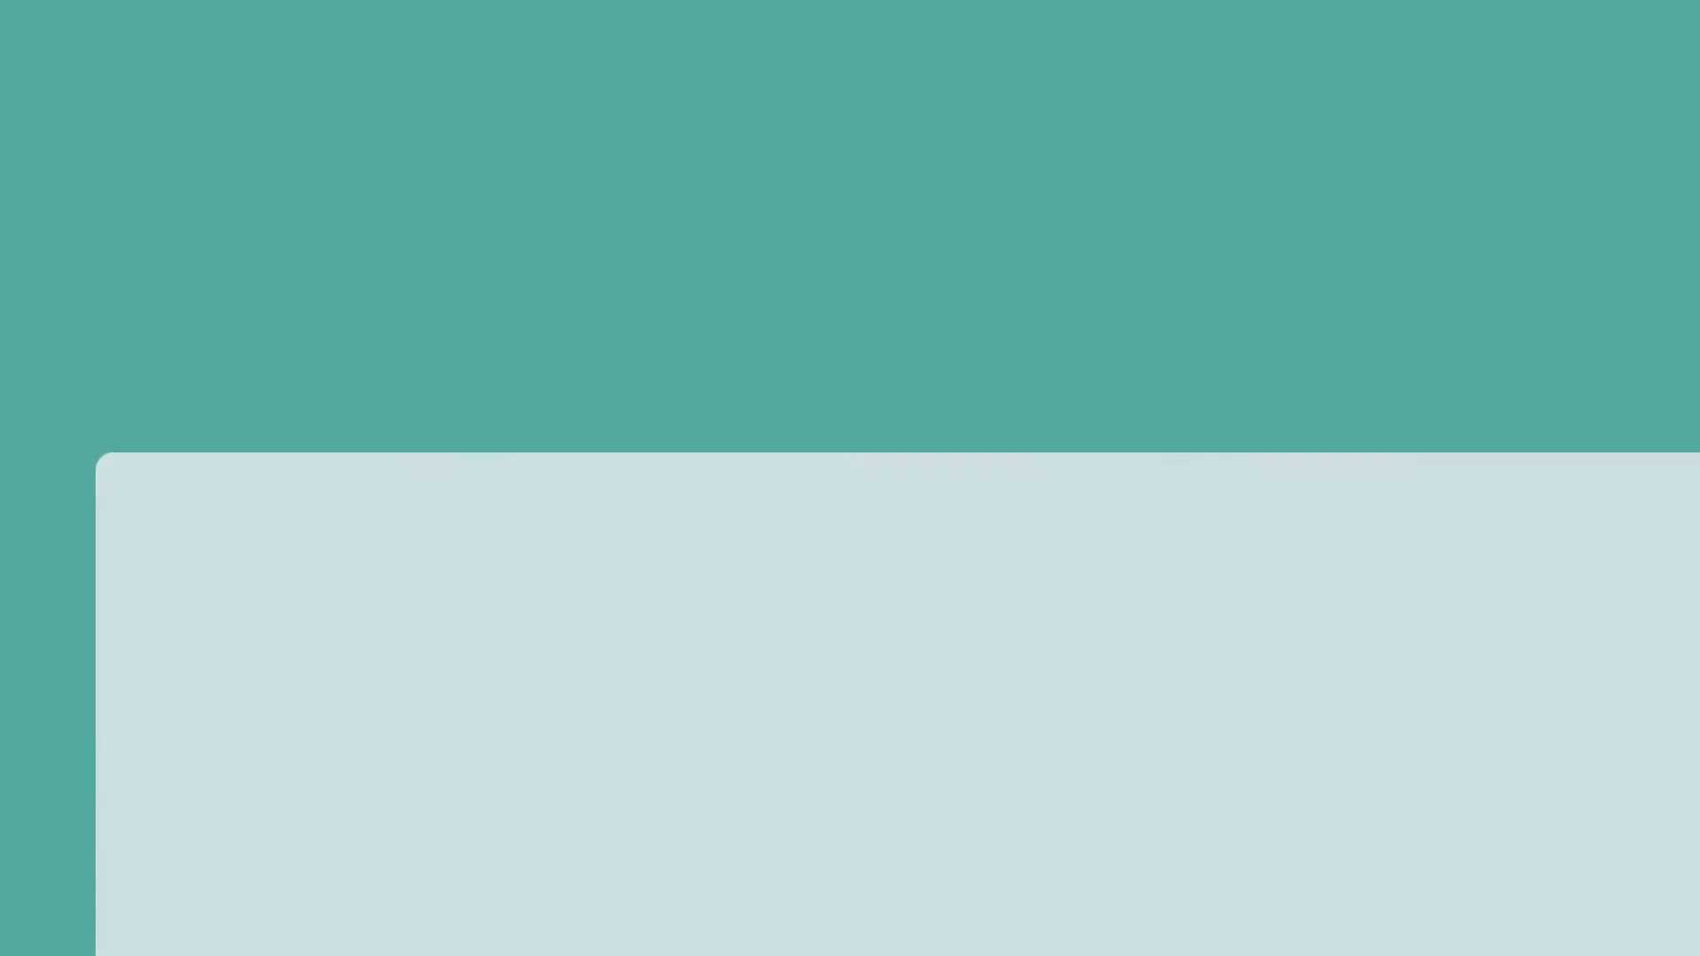